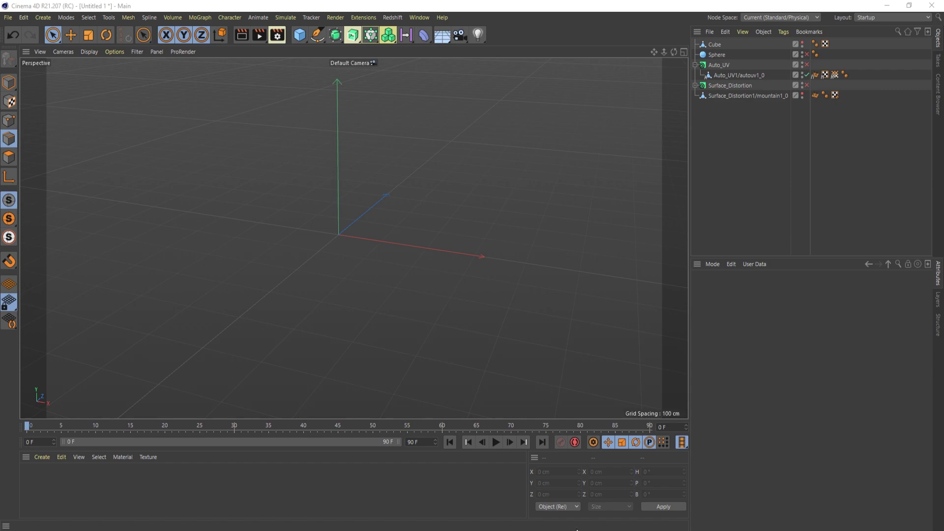
- Show the Surface_Distortion1/mountain1_0 rock in the viewport and select the Sphere object
left_click(801, 93)
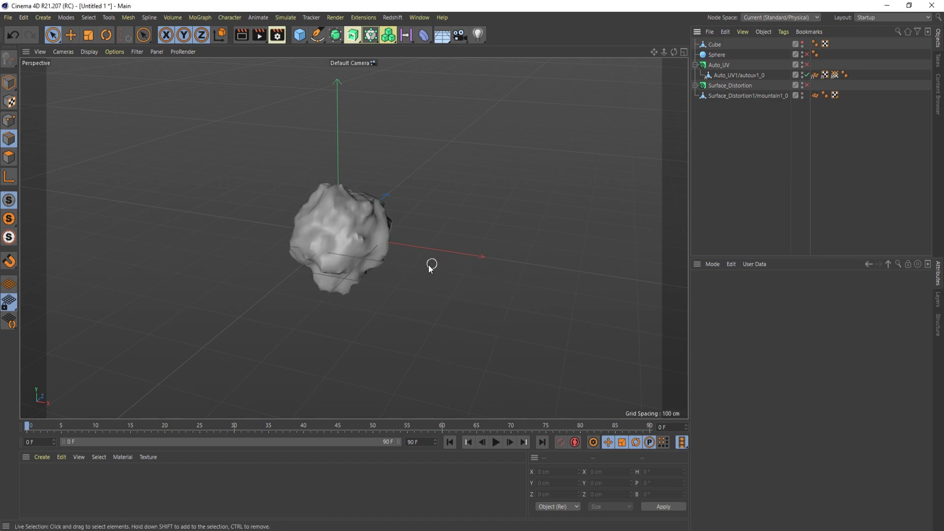
left_click_drag(393, 253, 347, 272, "alt")
left_click(716, 55)
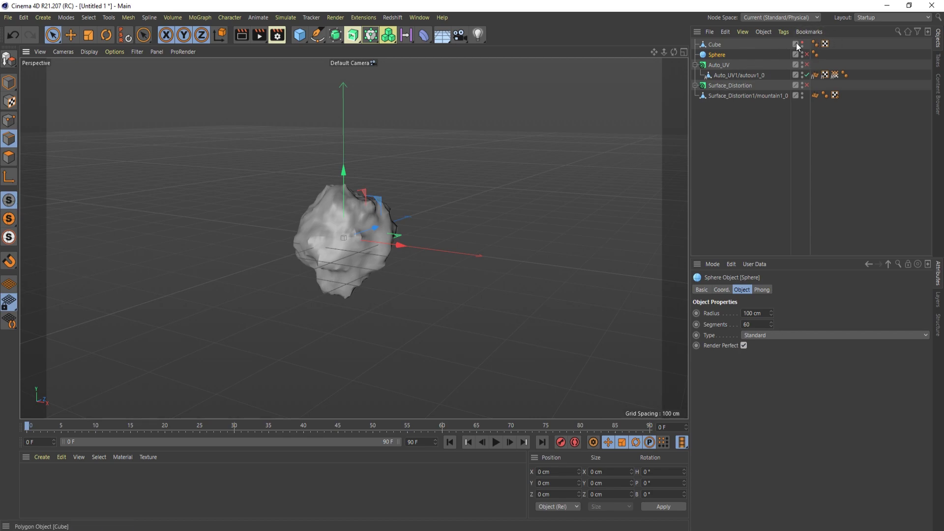
- Switch to the BP - UV Edit layout and select mountain1_0 to display its UVs
left_click(869, 19)
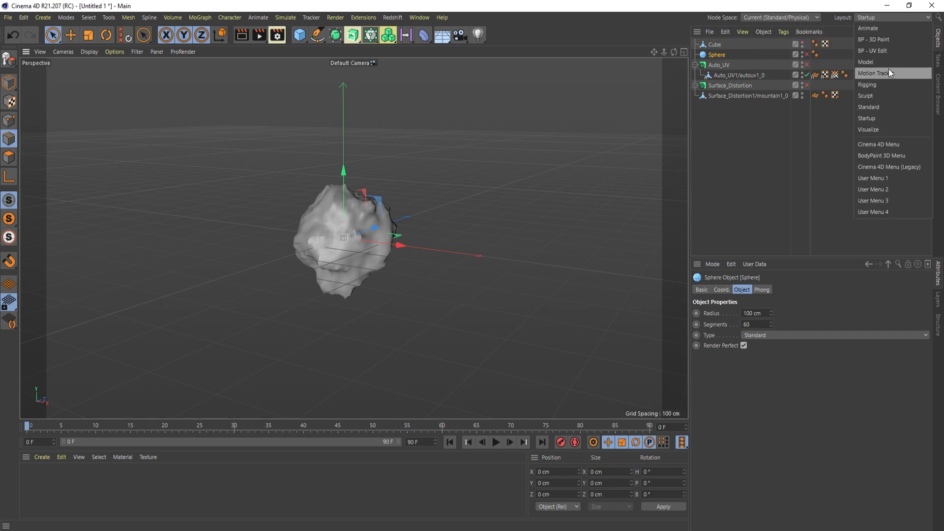
left_click(893, 50)
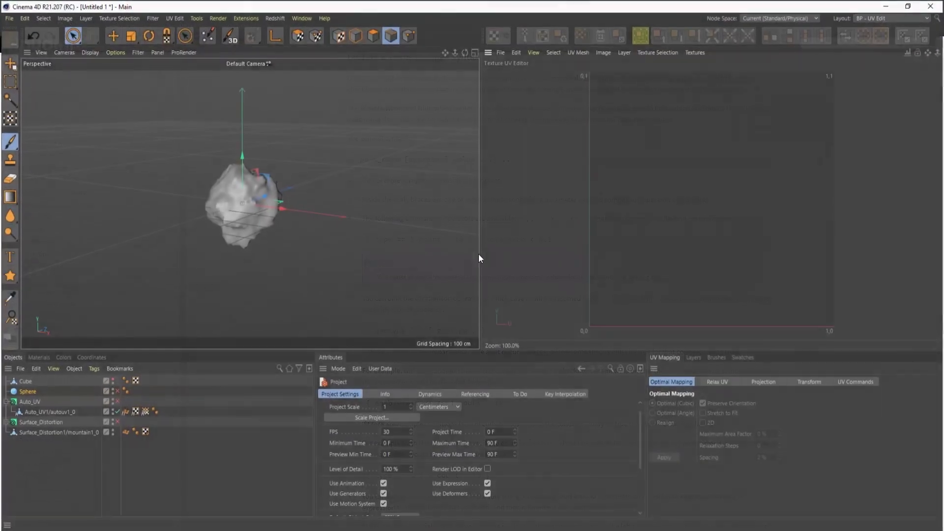
left_click(57, 433)
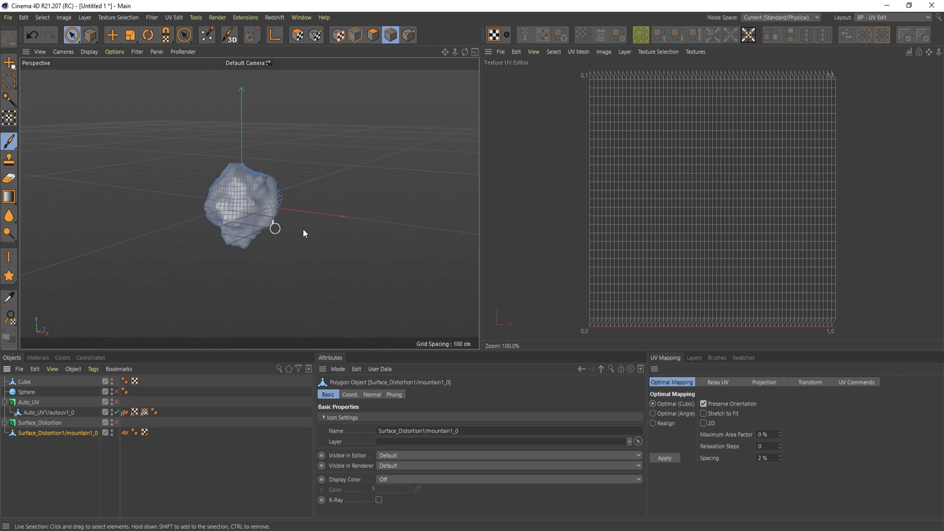
mouse_move(204, 225)
left_mouse_down("alt")
mouse_move(257, 245)
mouse_move(210, 236)
left_mouse_up("alt")
- Inspect the Sphere, Surface_Distortion and Auto_UV objects, then reselect mountain1_0 to compare UVs
left_click(31, 392)
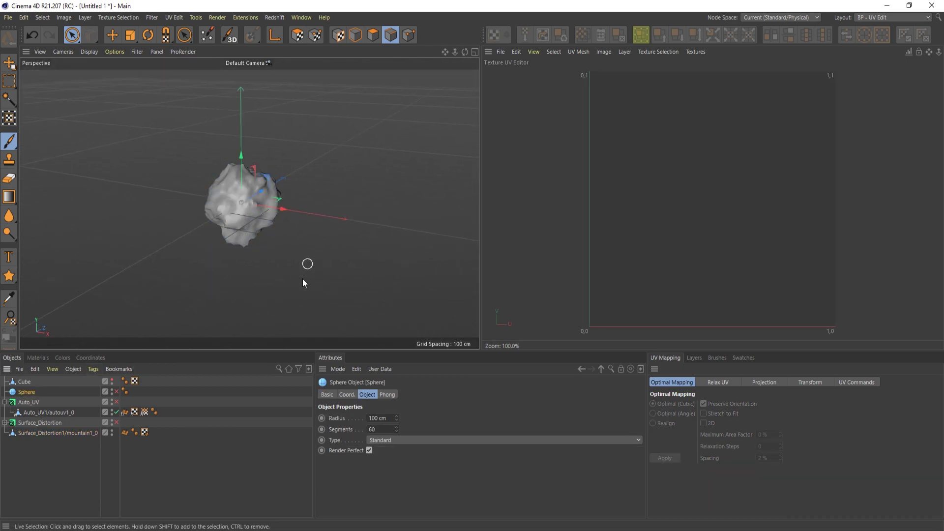
left_click(46, 432)
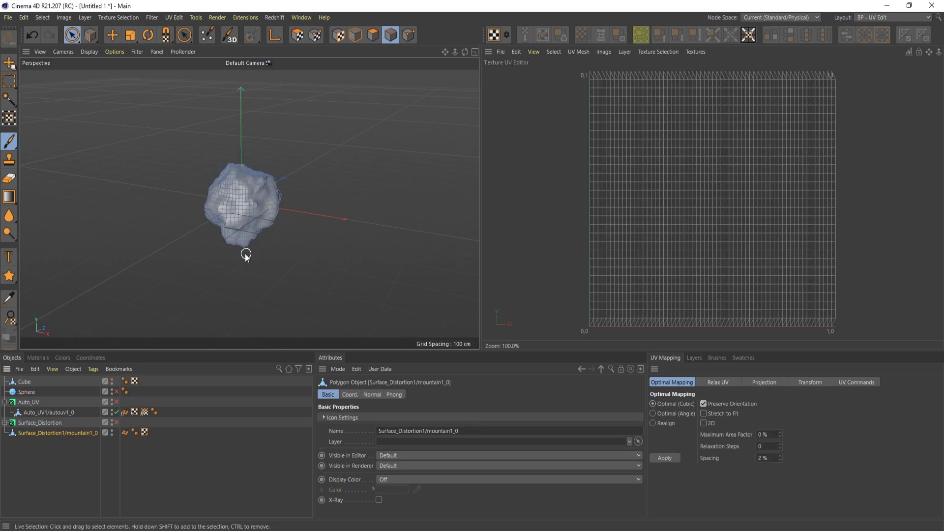
left_click(36, 422)
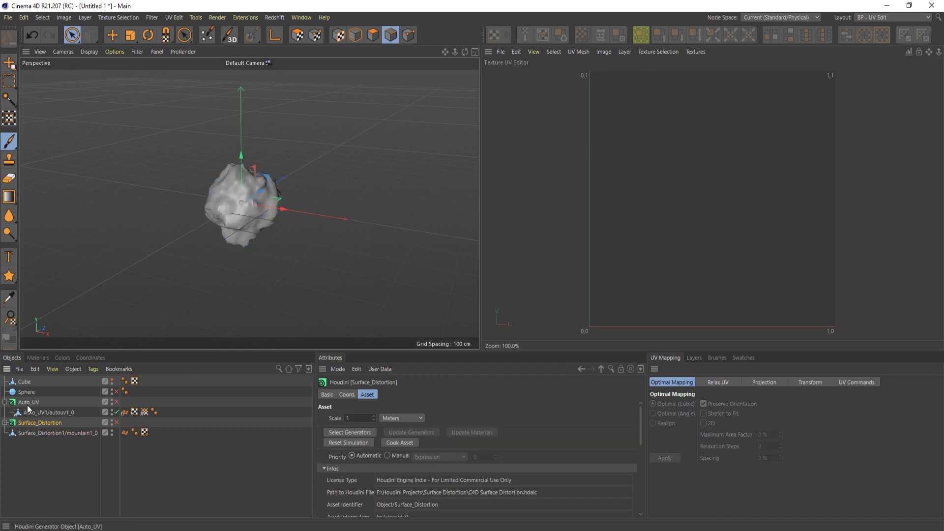
left_click(28, 405)
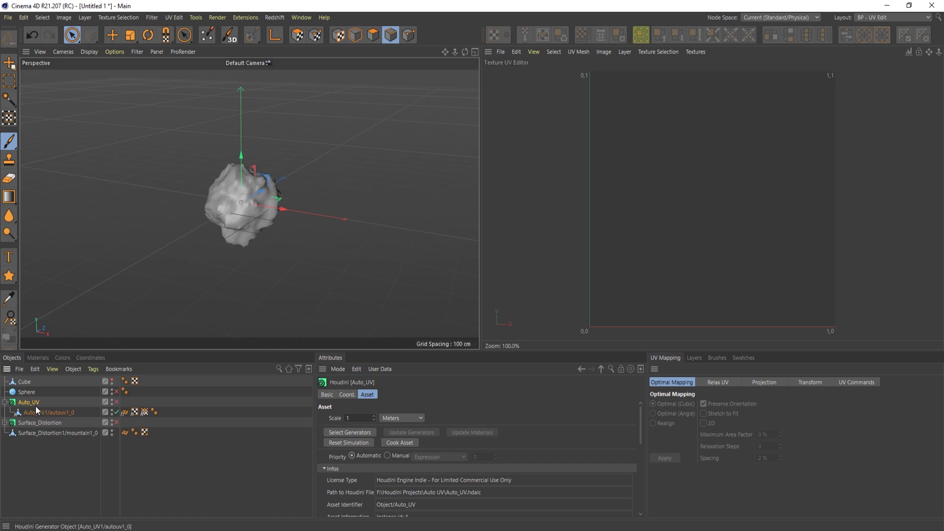
scroll(487, 455, "down", 8)
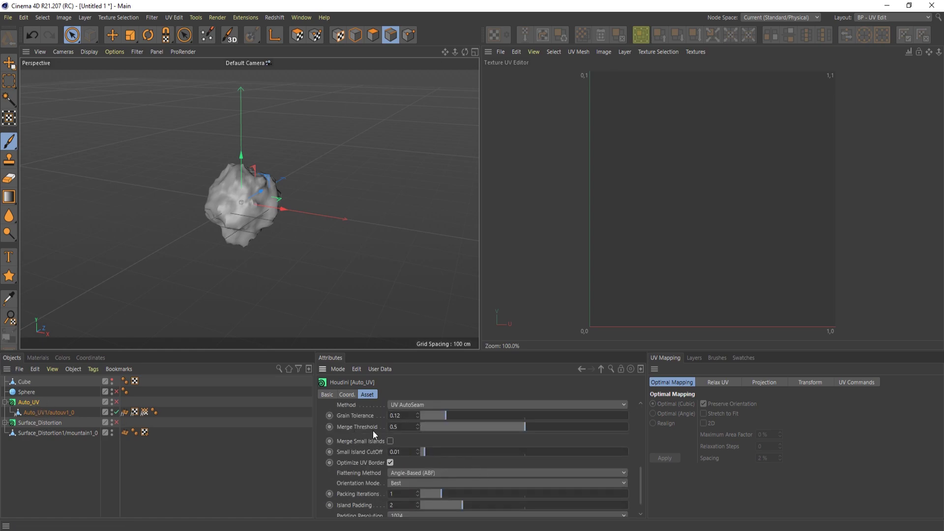
scroll(386, 447, "up", 8)
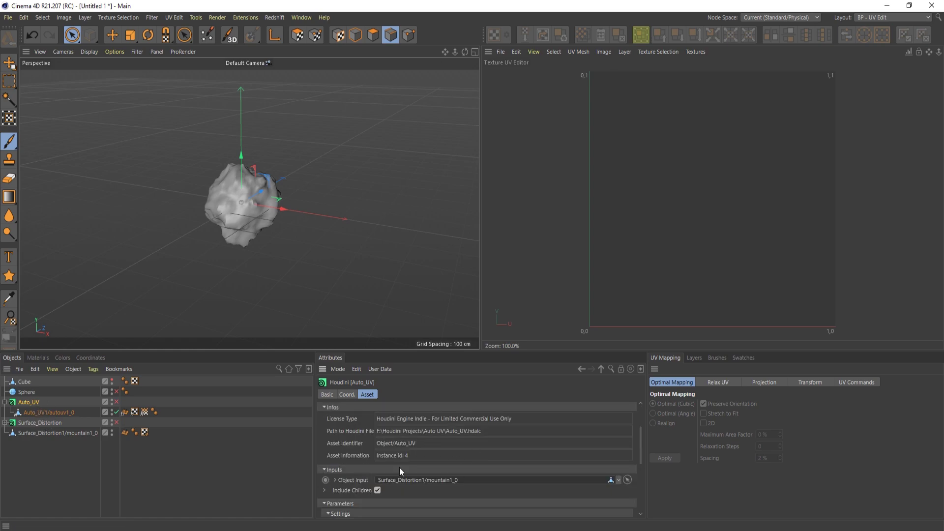
left_click(69, 430)
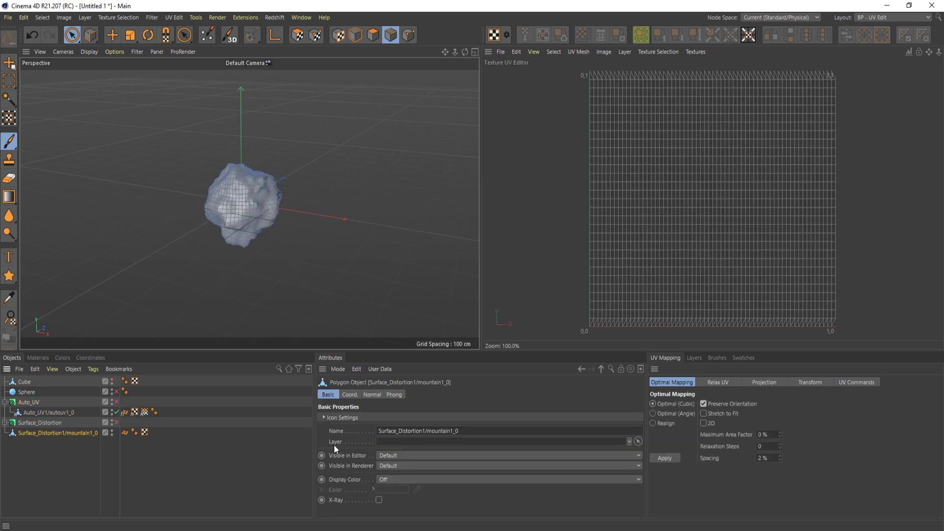
- View the Auto_UV1/autouv1_0 output's UVs, then select Auto_UV to review its AutoSeam settings
left_click(64, 411)
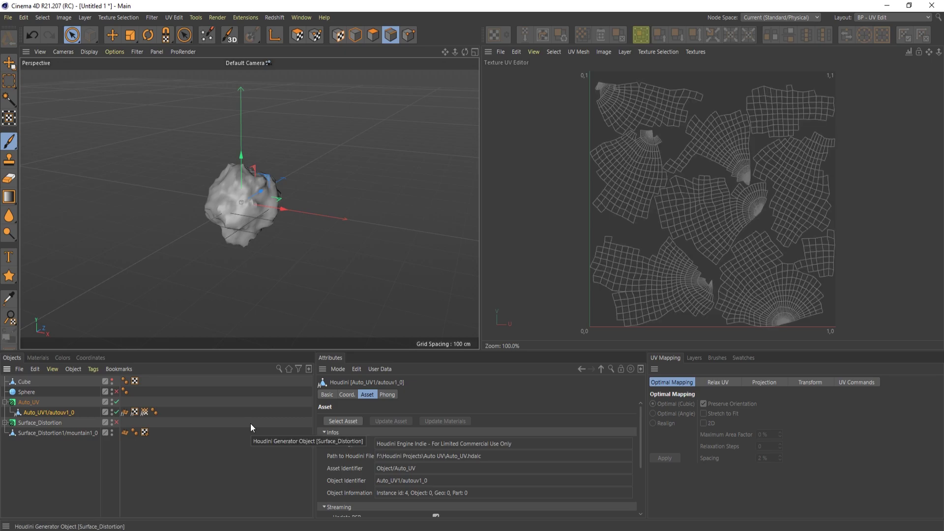
left_click_drag(243, 261, 262, 254, "alt")
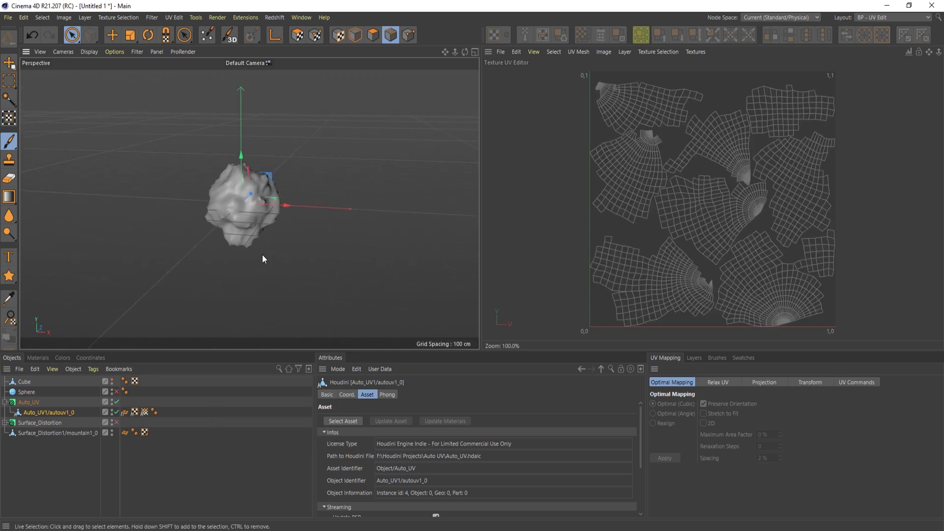
left_click(48, 403)
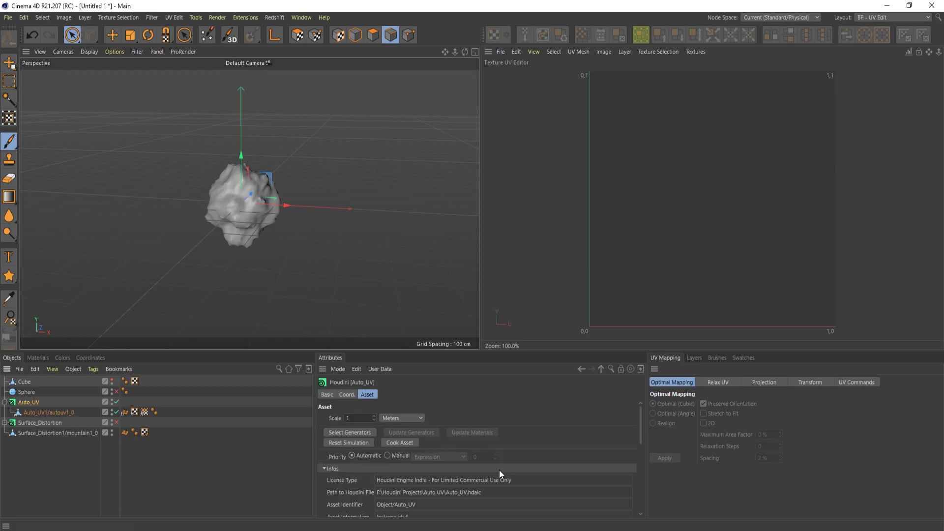
scroll(356, 473, "down", 5)
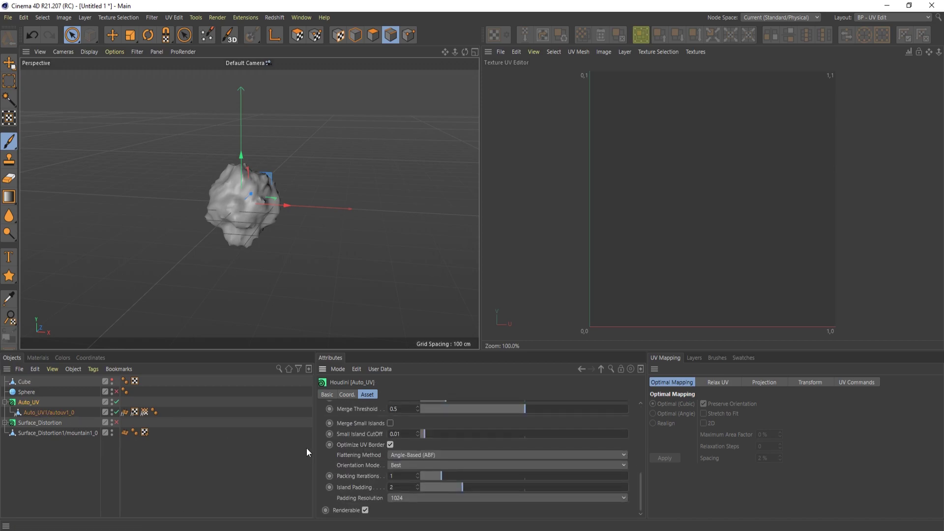
scroll(343, 450, "up", 2)
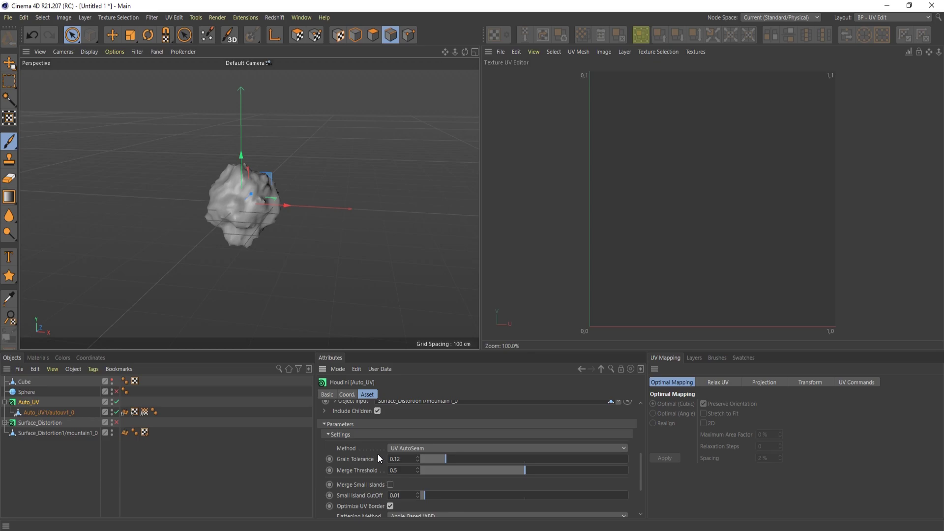
- Open the Auto_UV Method dropdown to pick a different unwrap method
left_click(421, 449)
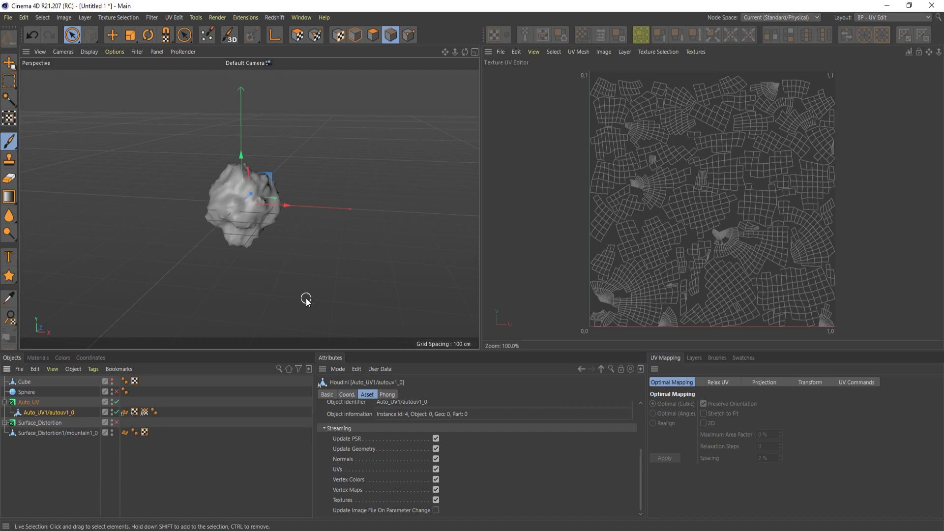
- Switch to Houdini and start a new scene, discarding changes to untitled.hip
key("alt+Tab")
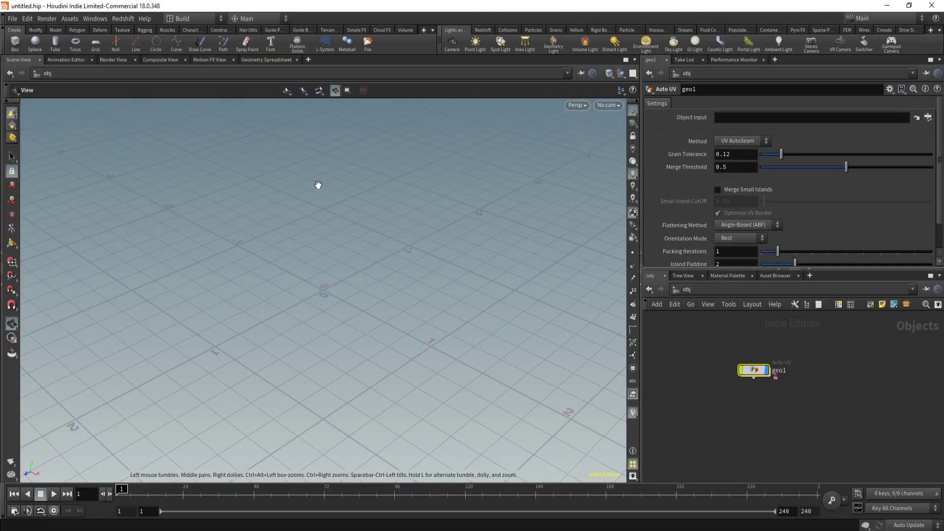
left_click(13, 18)
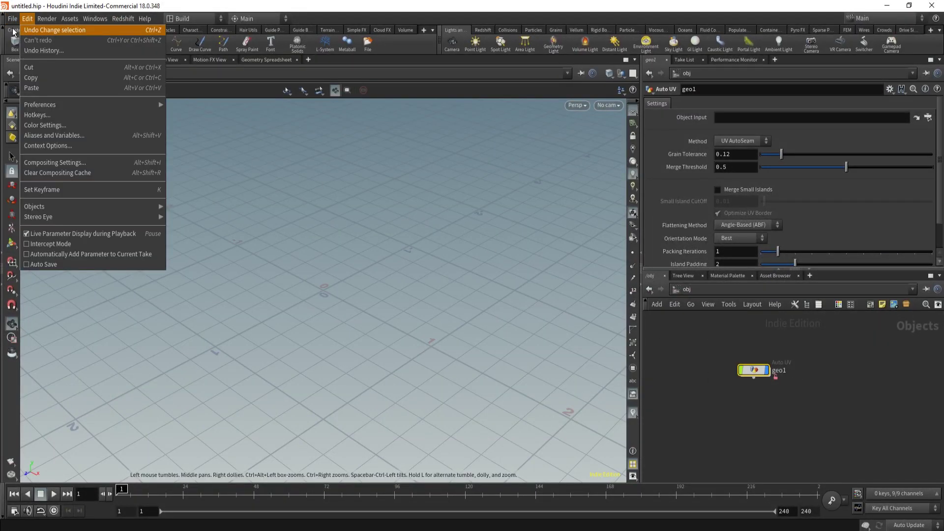
left_click(15, 30)
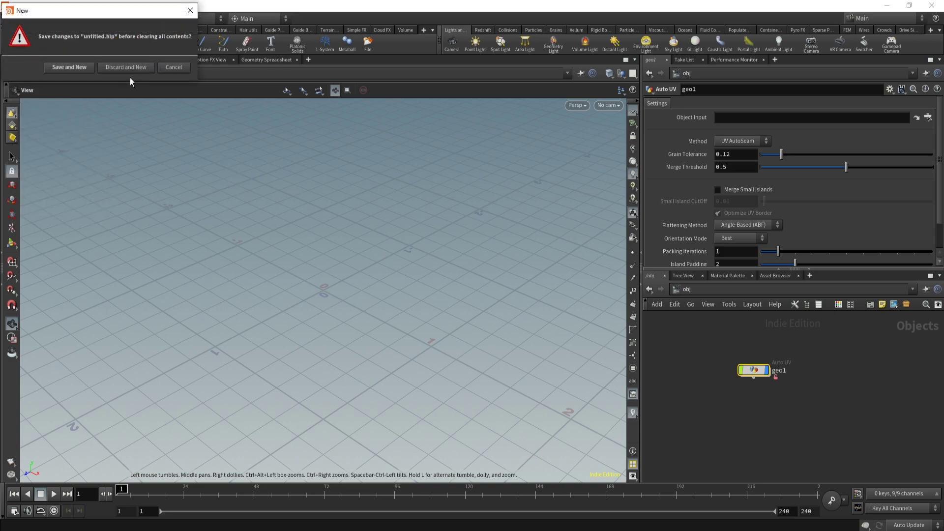
left_click(134, 70)
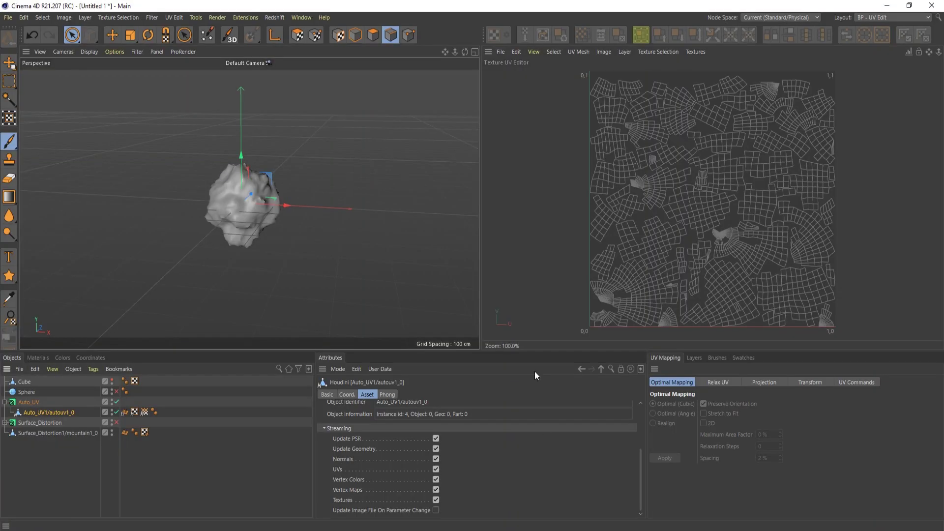
- Check the Houdini Engine extension menu in Cinema 4D, then return to Houdini's empty scene
left_click(273, 19)
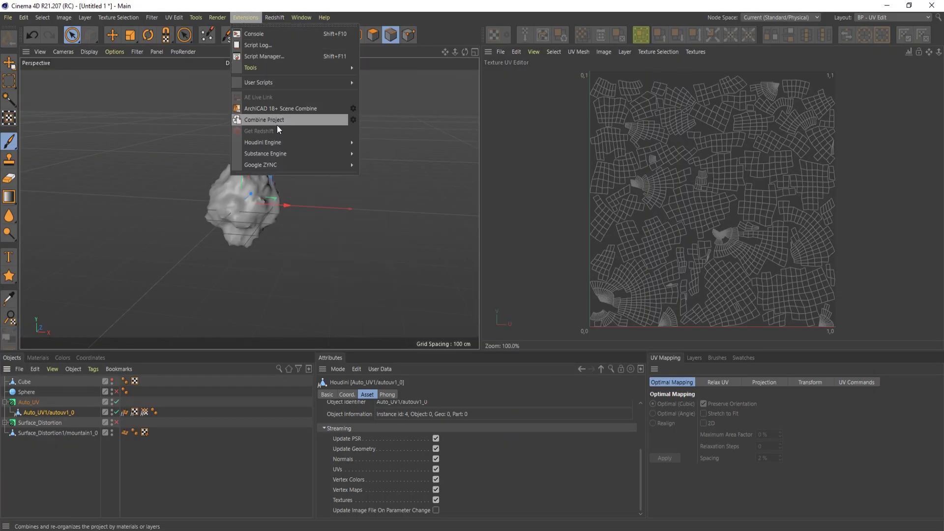
mouse_move(287, 141)
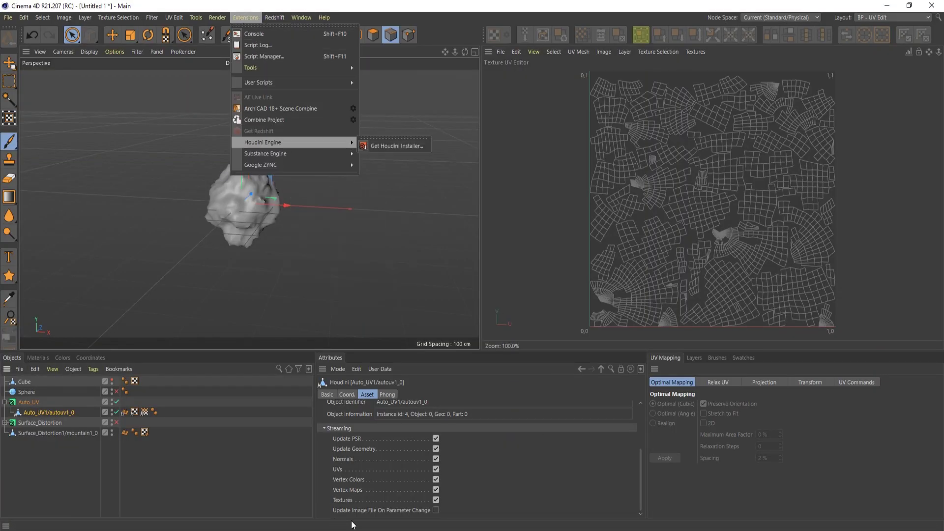
left_click(445, 530)
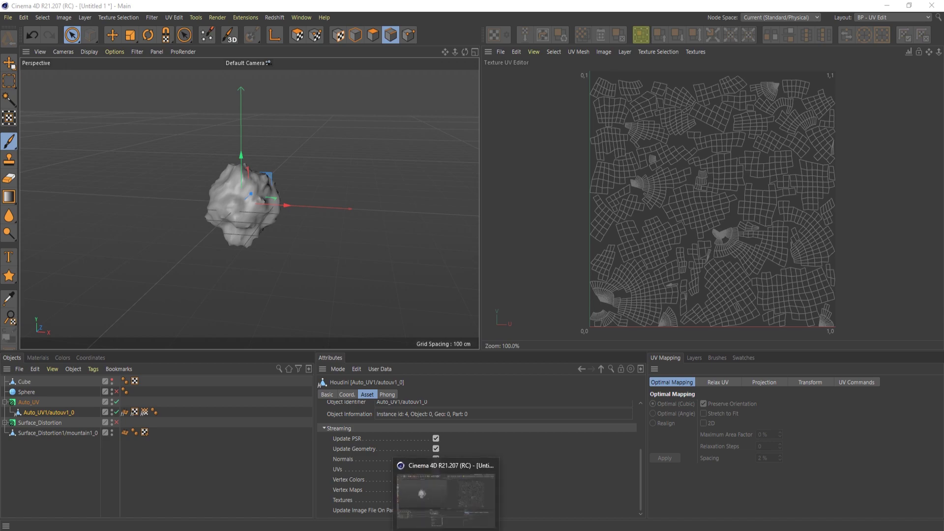
left_click(446, 496)
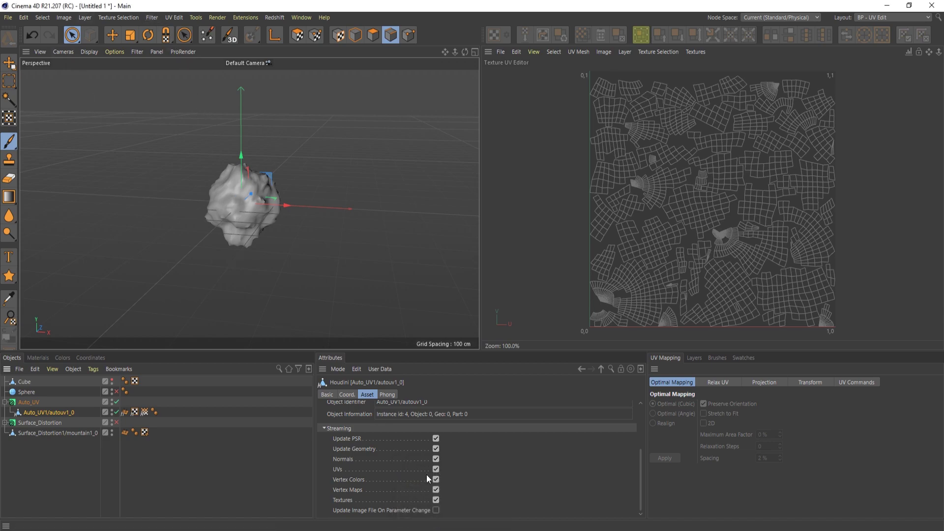
key("alt+Tab")
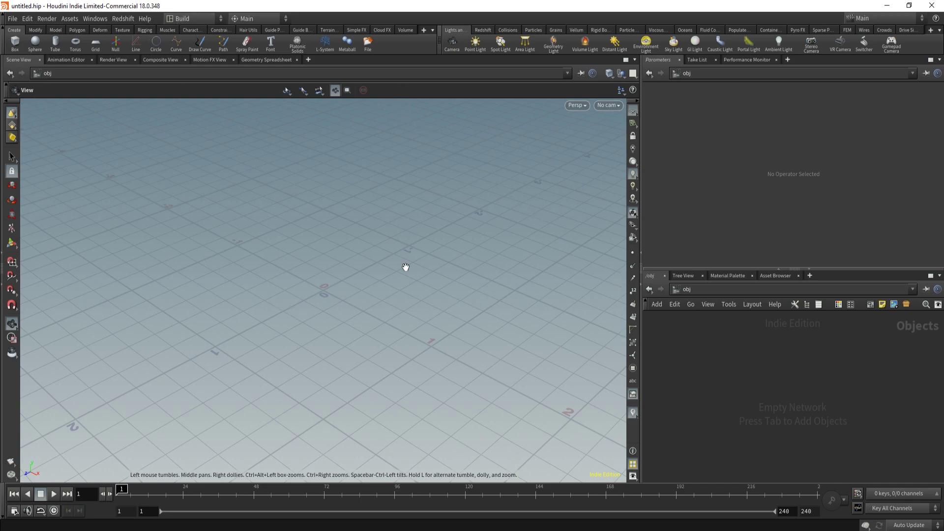
left_click(424, 30)
mouse_move(435, 67)
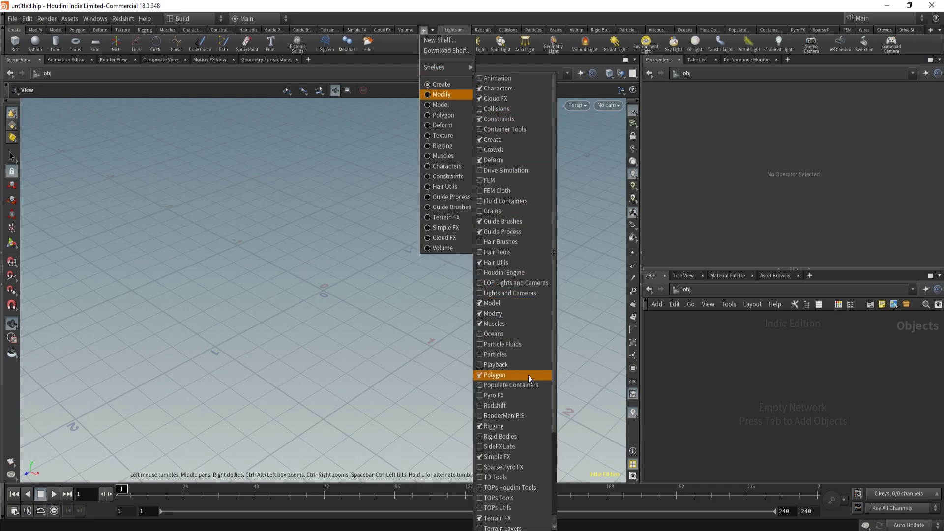
scroll(515, 244, "down", 2)
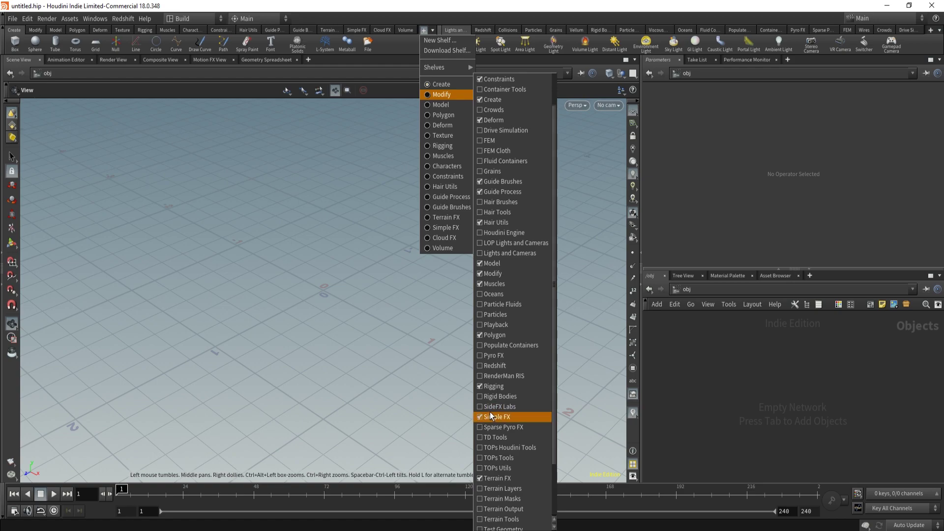
left_click(863, 401)
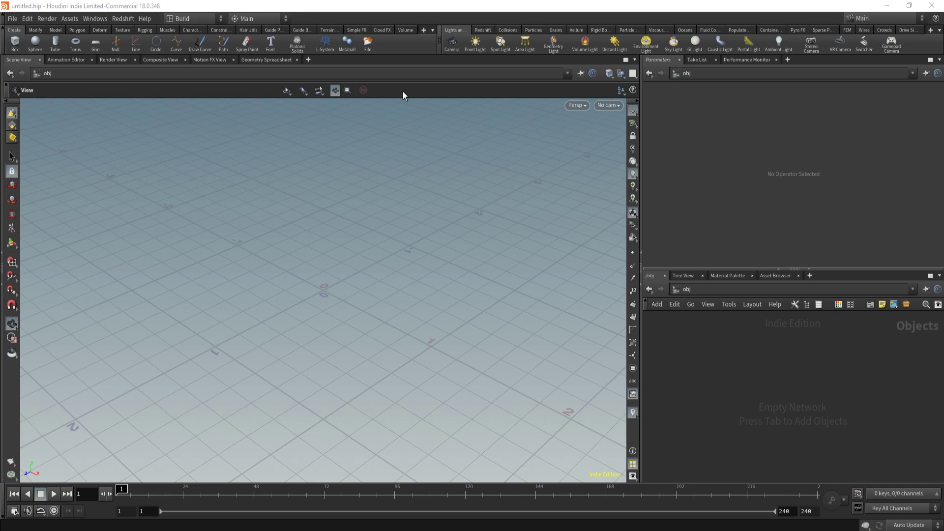
- Add a Geometry object geo1 to the obj network and dive inside it
left_click(414, 4)
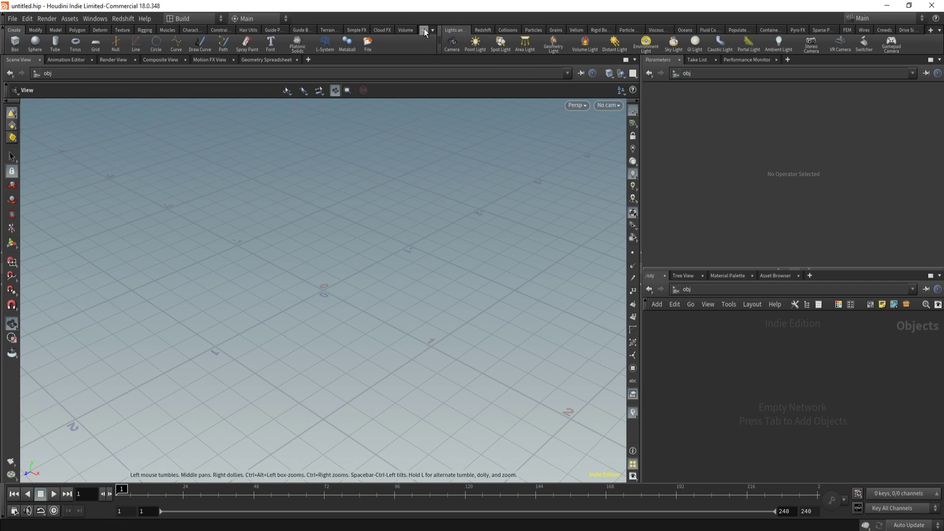
key("Tab")
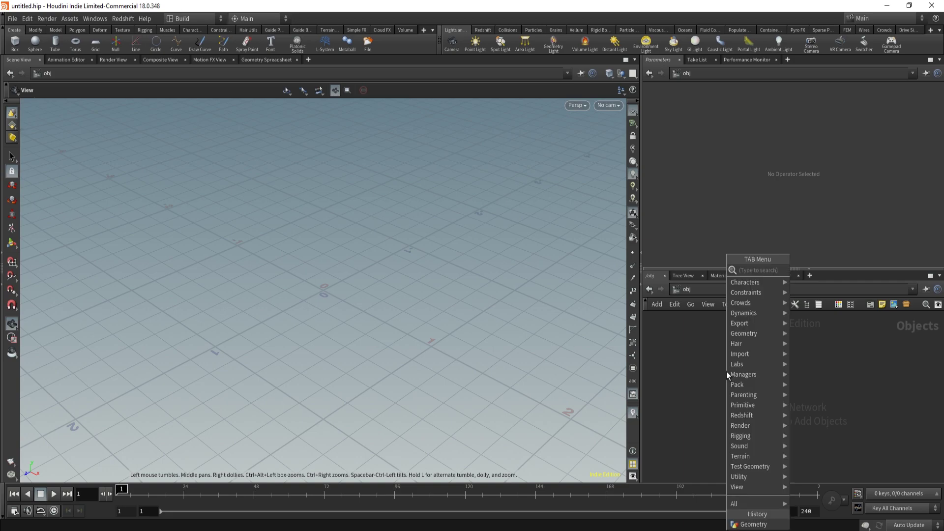
type("geo")
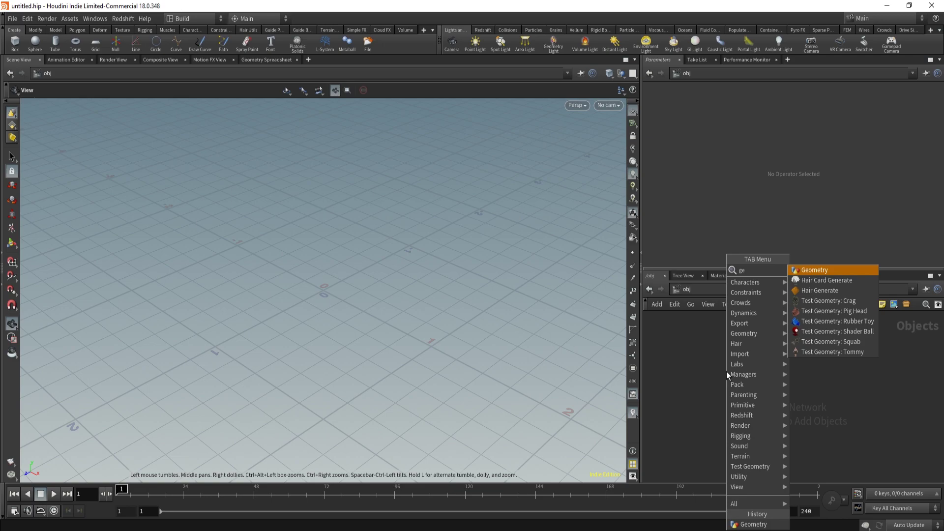
key("Return")
left_click(757, 369)
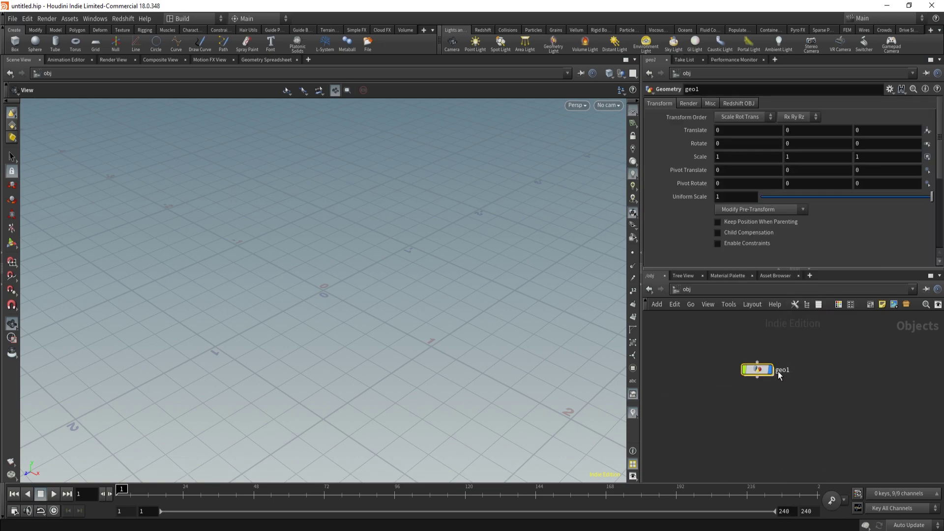
double_click(765, 371)
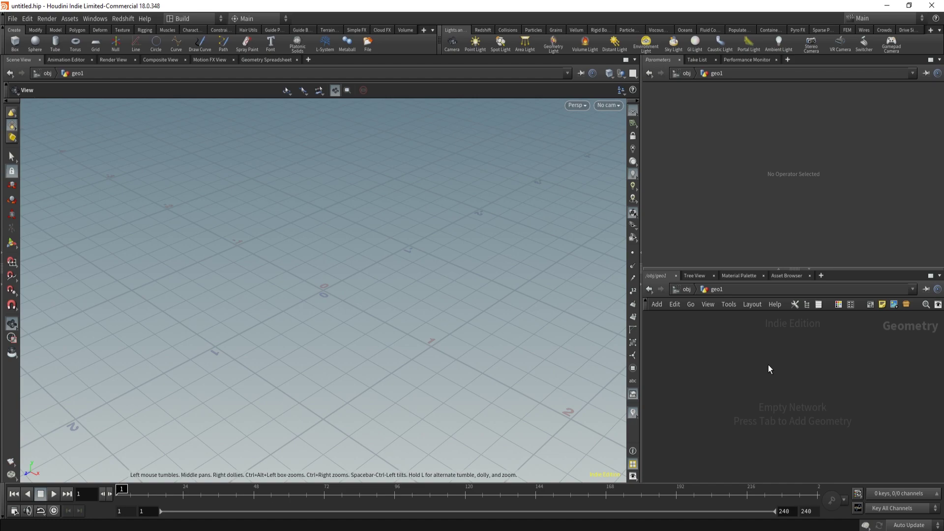
- Add an Object Merge node, object_merge1, inside geo1
key("Tab")
type("obj")
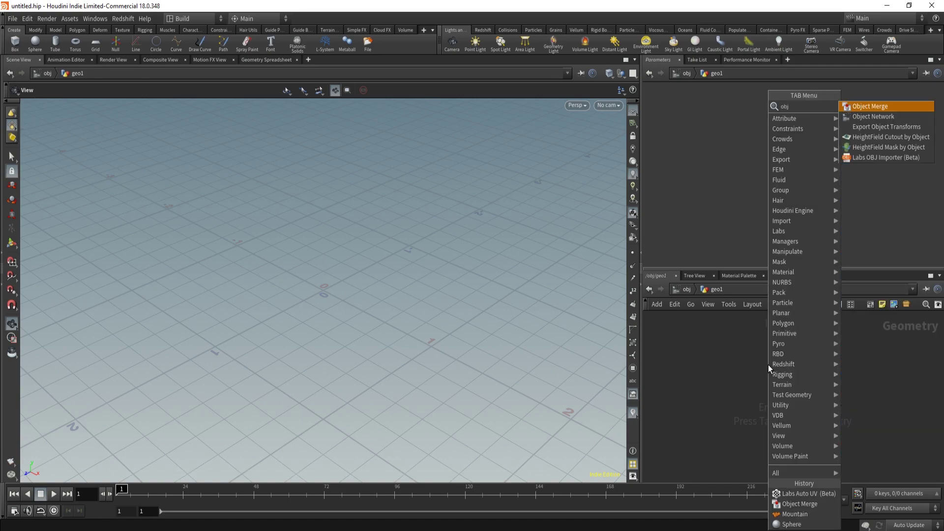
key("Escape")
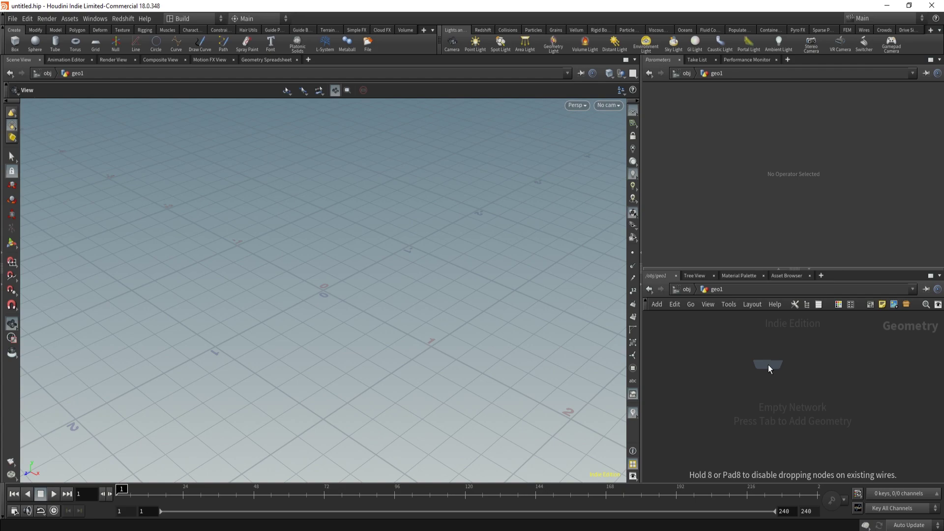
left_click(767, 365)
- Add a Labs Auto UV node fed by object_merge1, display it, and return to /obj
key("Tab")
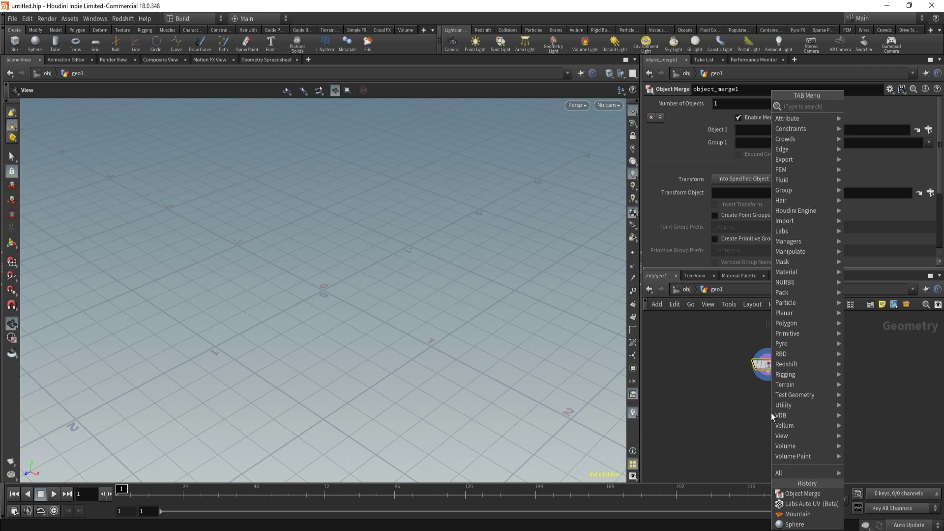
type("aut")
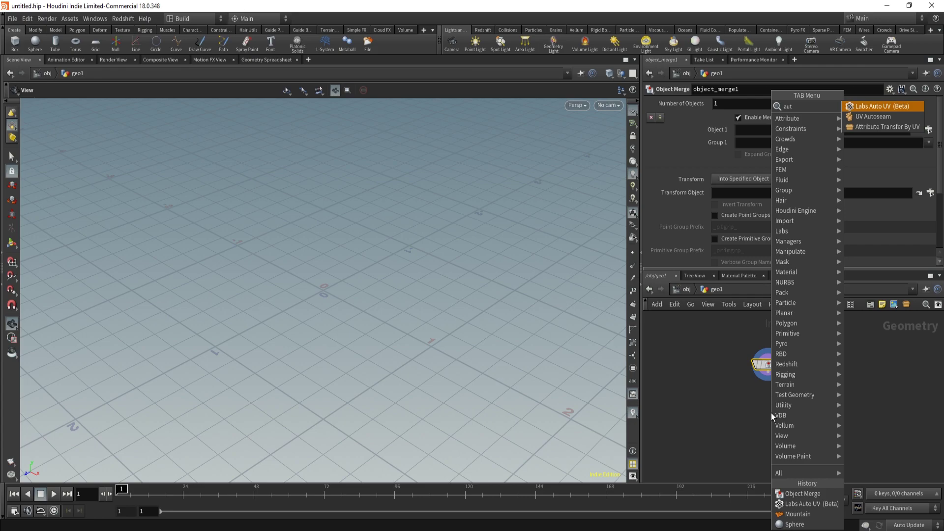
key("Return")
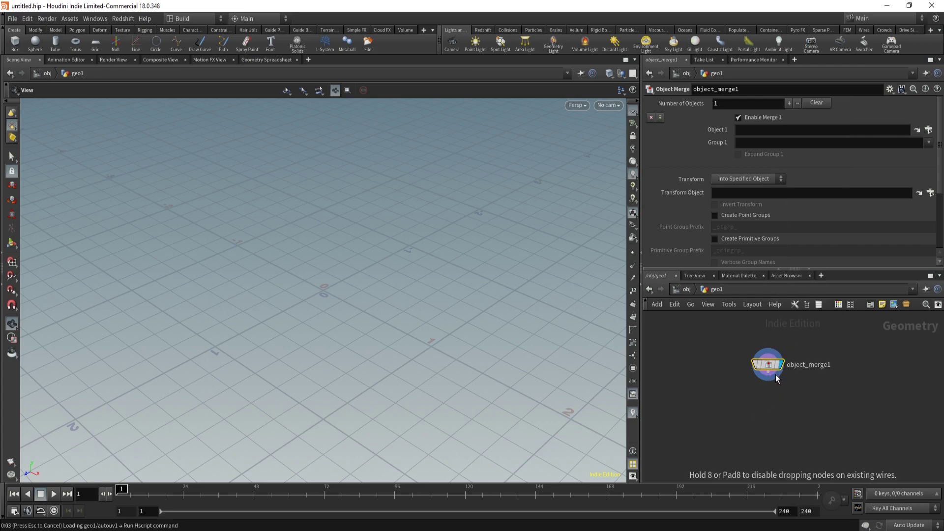
left_click(775, 375)
left_click(776, 376)
left_click(768, 410)
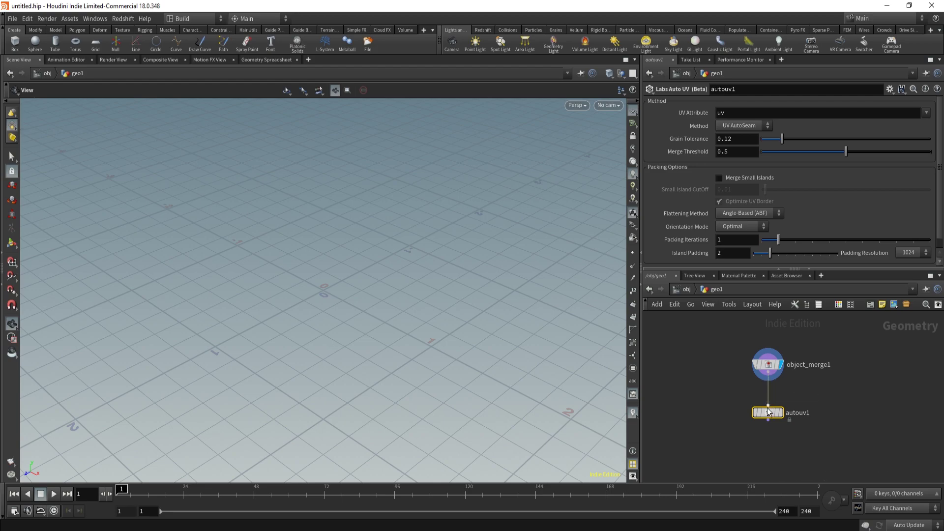
left_click(780, 412)
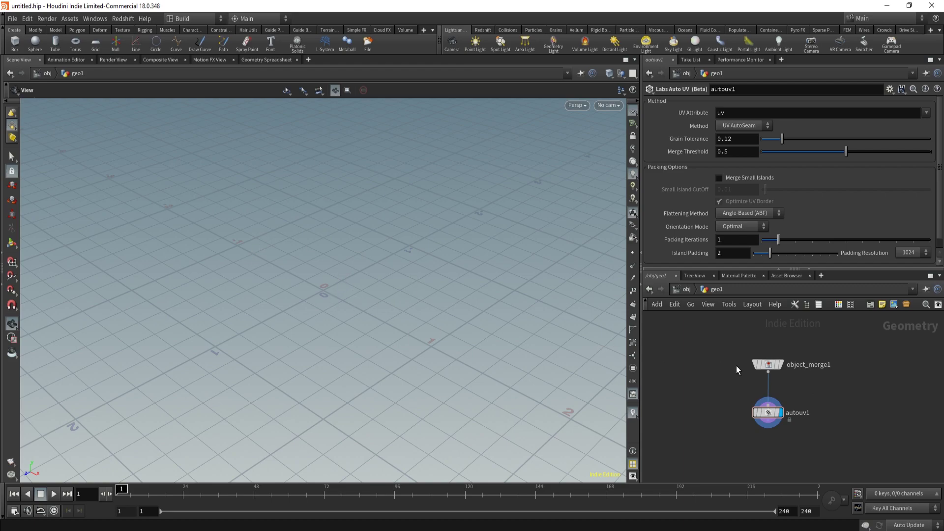
mouse_move(764, 366)
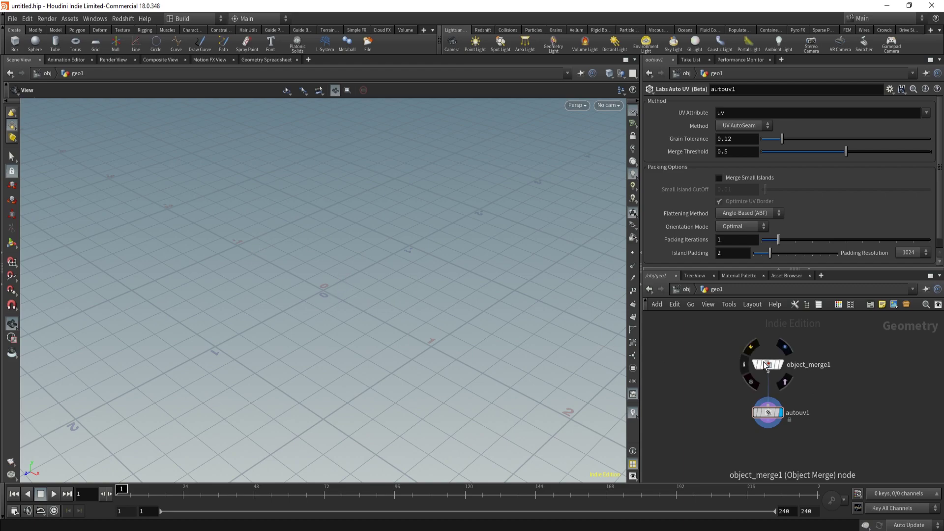
left_click(686, 289)
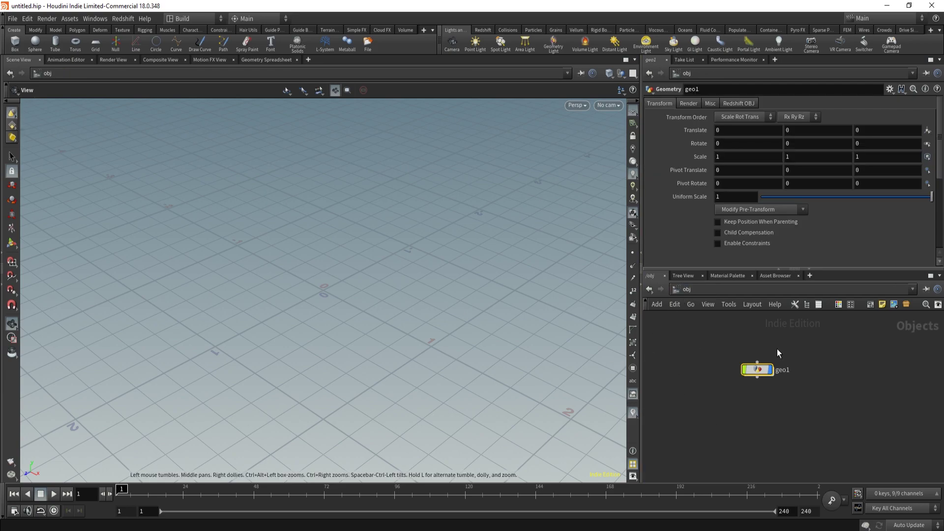
- Make geo1's Transform, Render, Misc and Redshift OBJ parameter folders invisible
left_click_drag(756, 369, 758, 369)
left_click(888, 92)
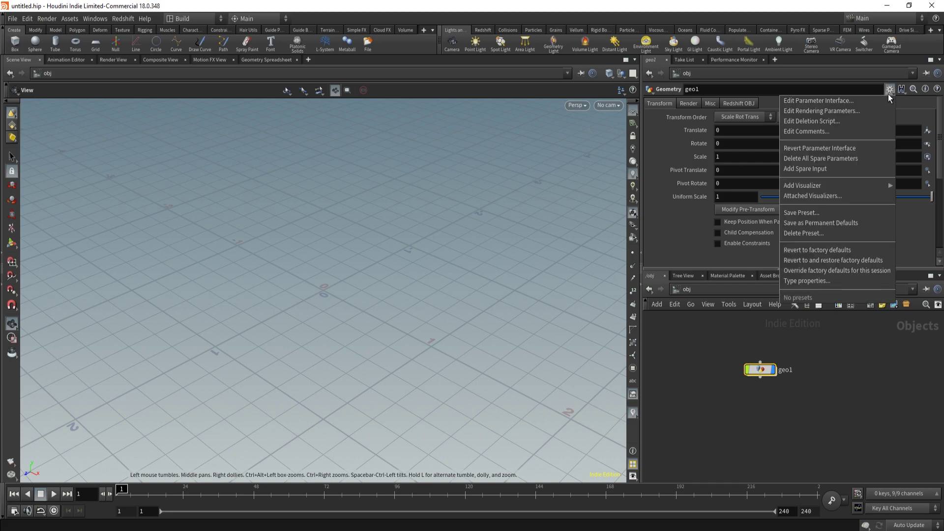
left_click(863, 103)
left_click(300, 99)
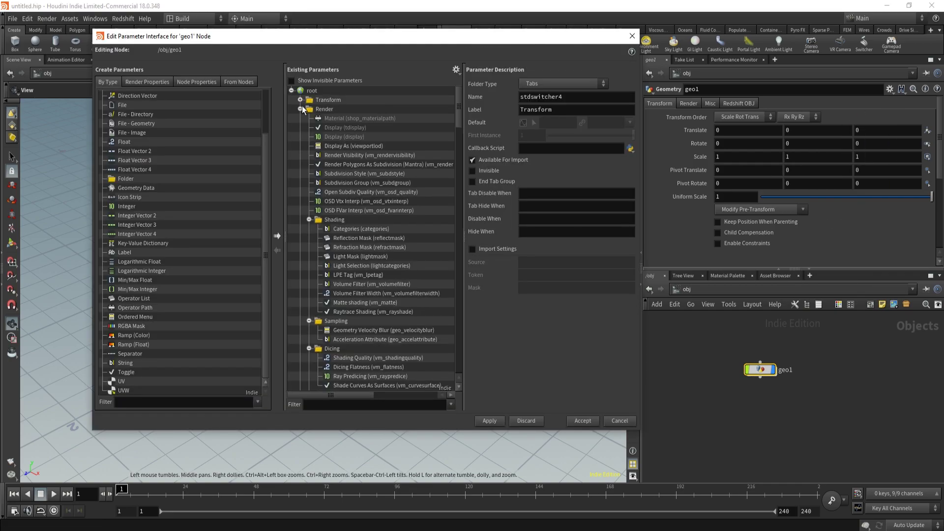
left_click(300, 109)
left_click(300, 118)
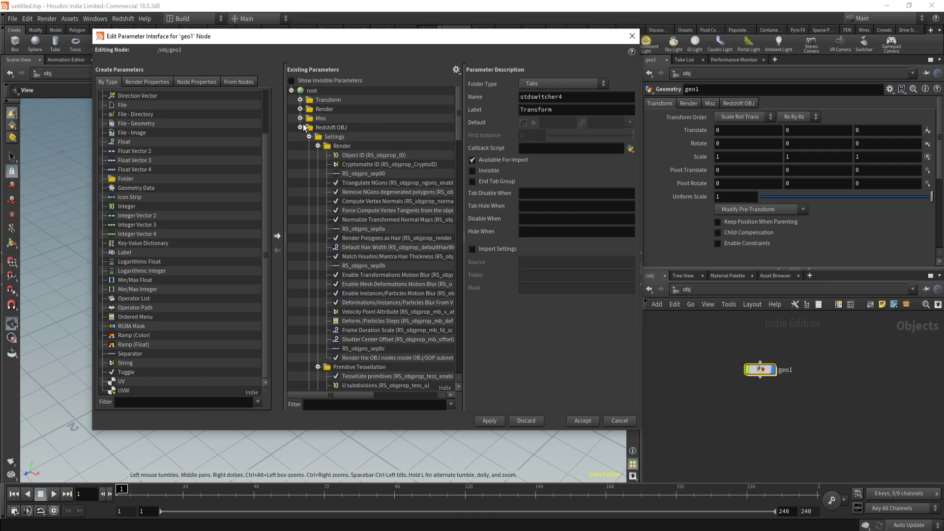
left_click(299, 128)
double_click(331, 101)
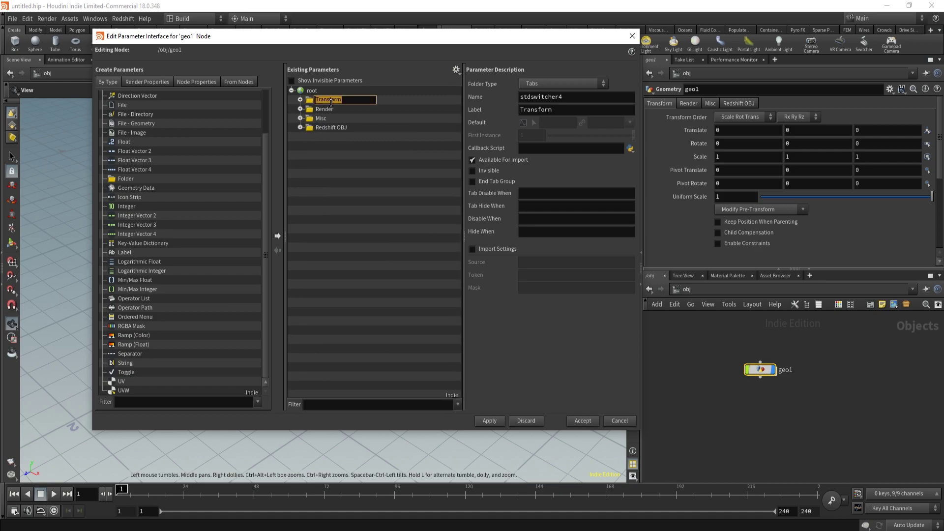
left_click(347, 128, "shift")
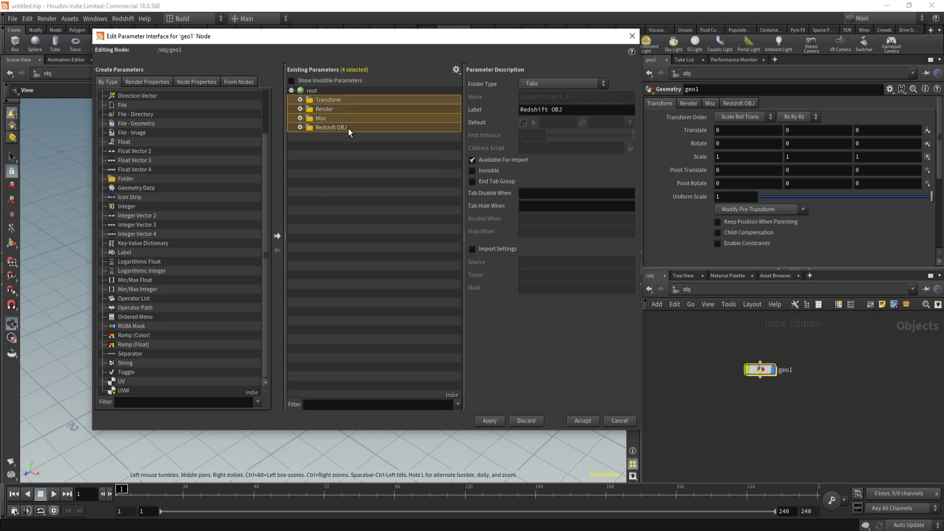
left_click(492, 174)
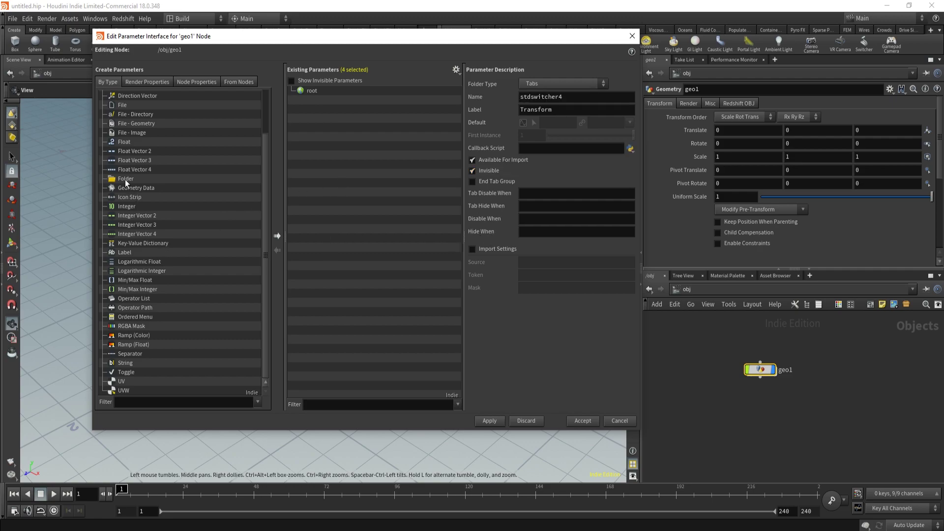
- Add a new folder labelled Settings under root in geo1's parameter interface
left_click_drag(126, 180, 302, 134)
left_click_drag(321, 102, 317, 99)
left_click(529, 110)
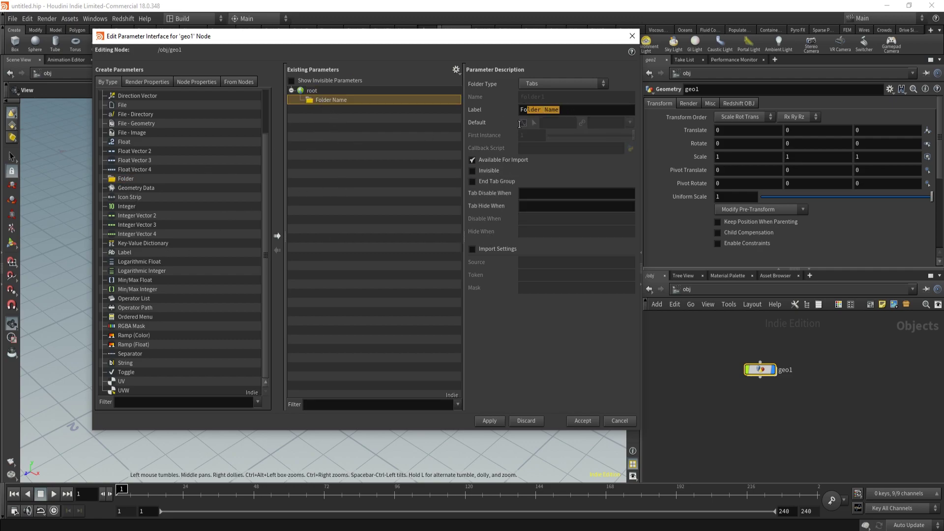
type("Settings")
key("Return")
double_click(761, 369)
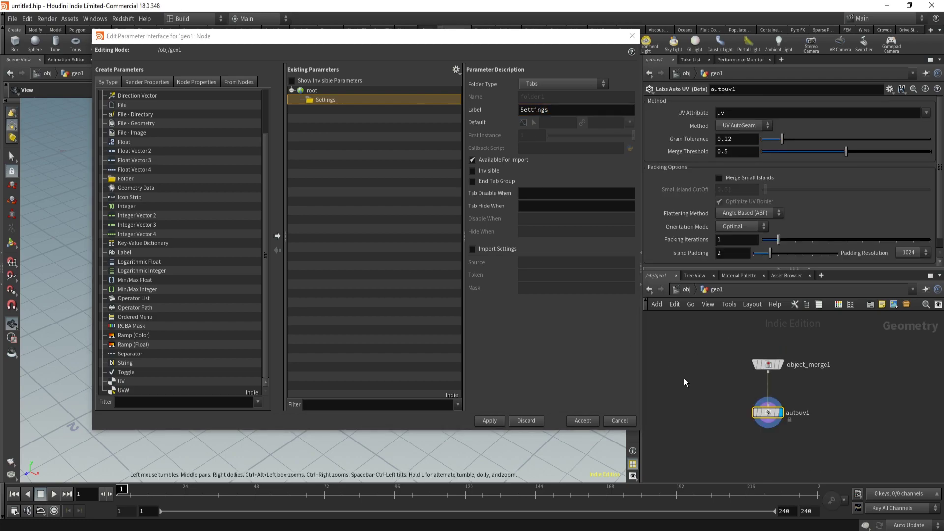
- Promote object_merge1's path into Settings as Object Input (Object_Input), apply, and add a Separator
left_click(768, 364)
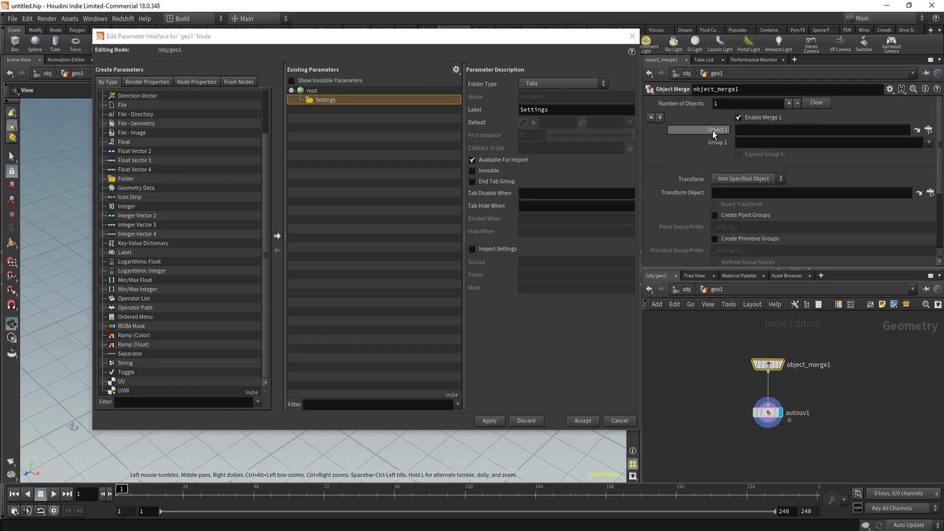
left_click_drag(716, 130, 339, 103)
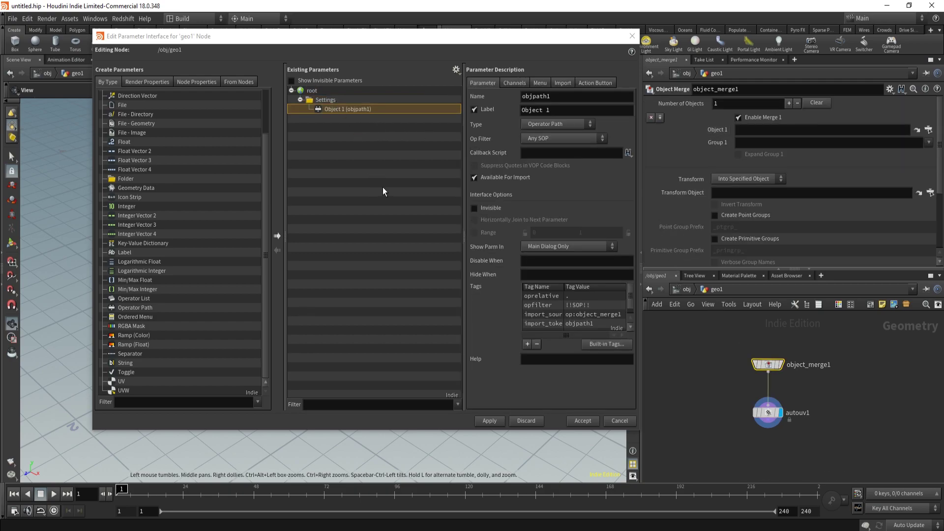
left_click(588, 110)
type("I")
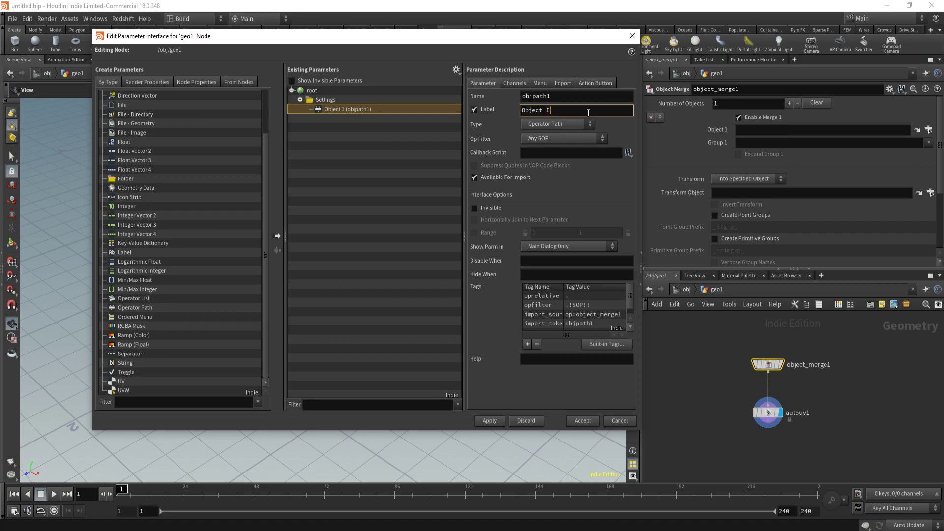
type("nput")
key("shift+Tab")
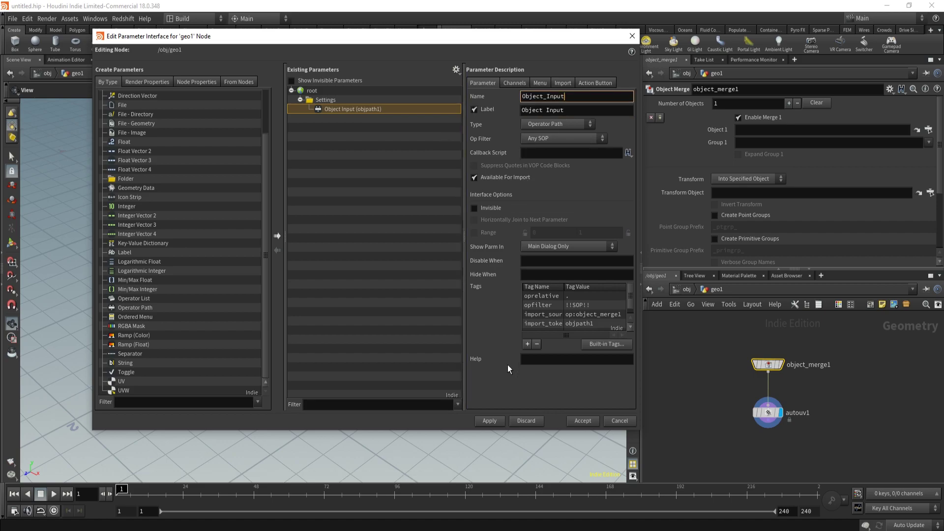
key("Return")
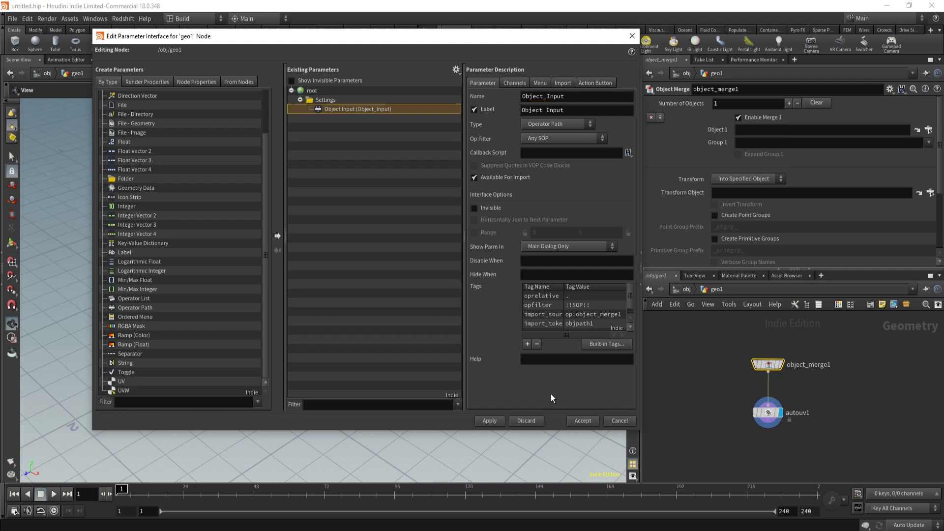
left_click(496, 421)
left_click_drag(138, 354, 326, 100)
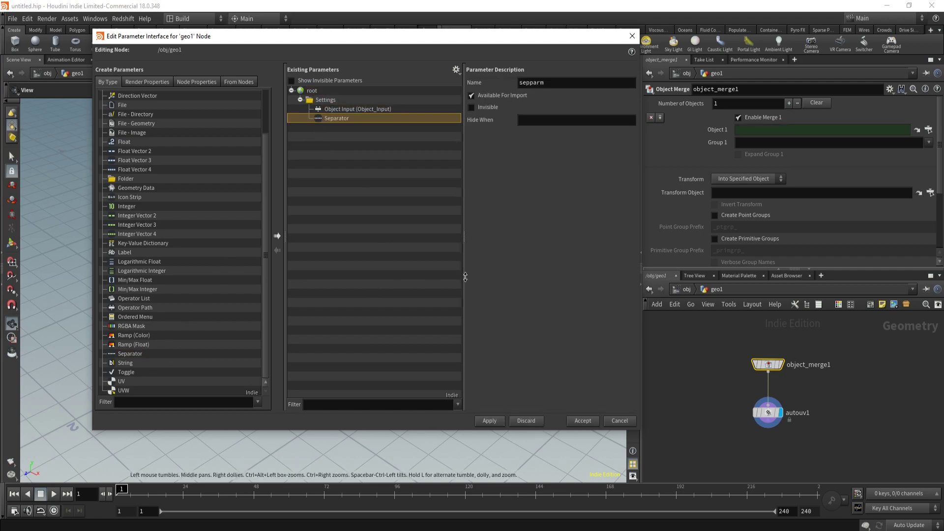
left_click(774, 411)
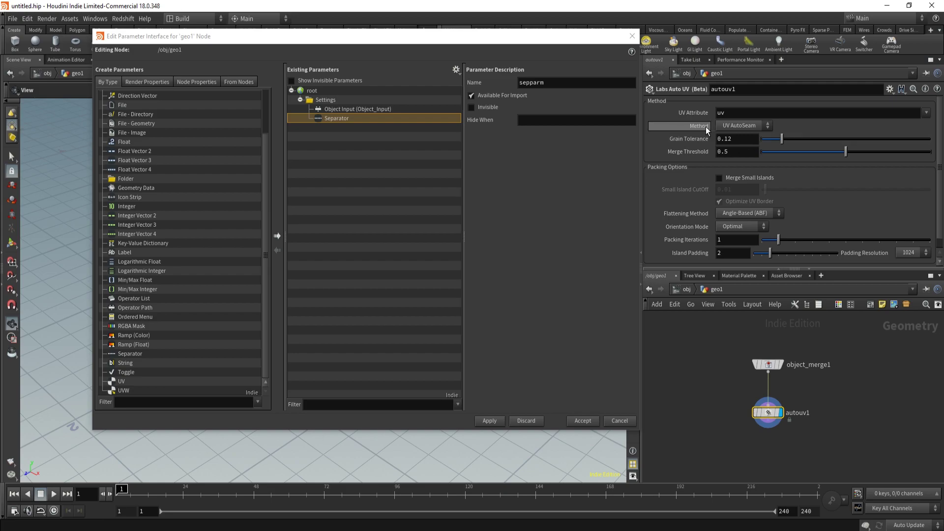
- Promote autouv1's Method into geo1's Settings folder and cycle its options back to UV AutoSeam
left_click_drag(702, 128, 535, 159)
left_click_drag(461, 147, 336, 99)
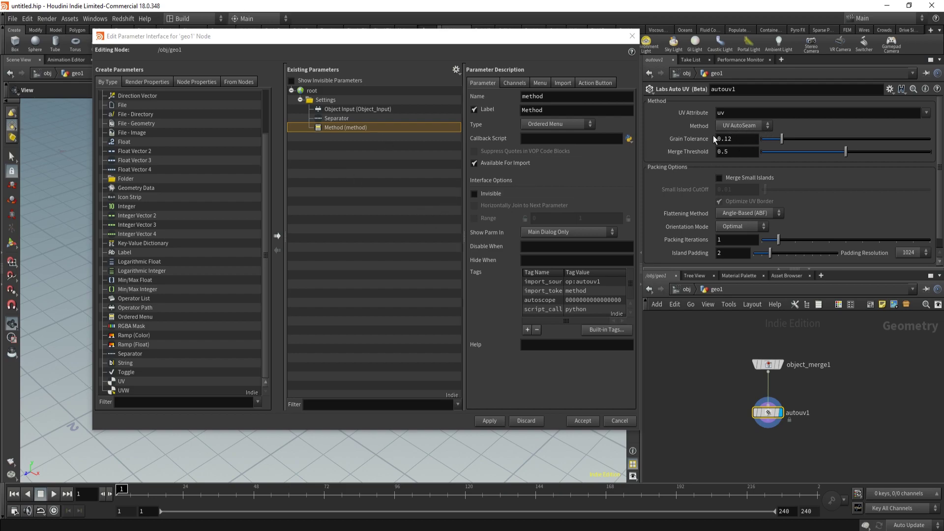
left_click(735, 130)
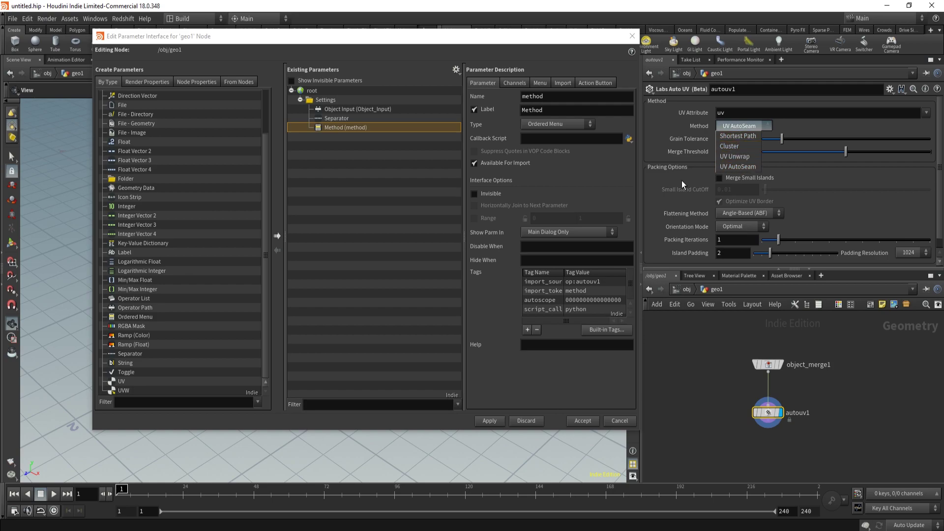
left_click(769, 147)
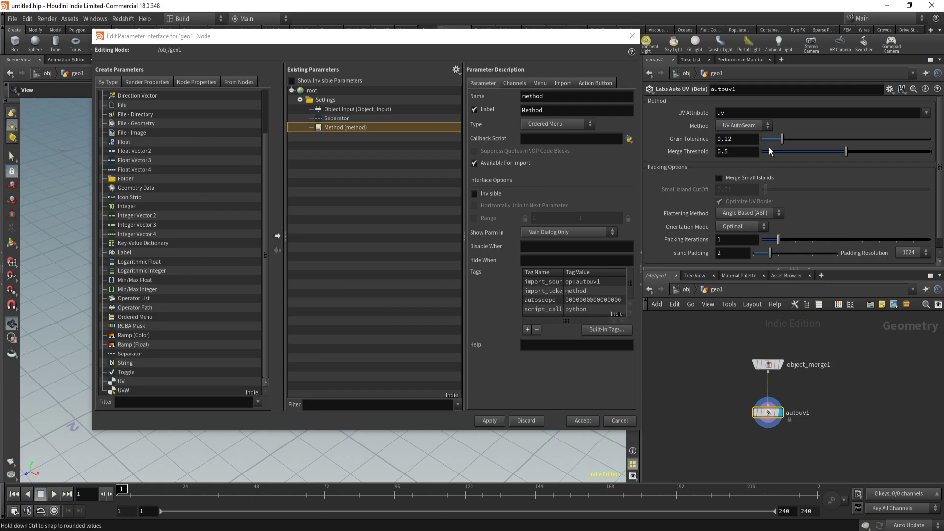
left_click(721, 129)
left_click(734, 128)
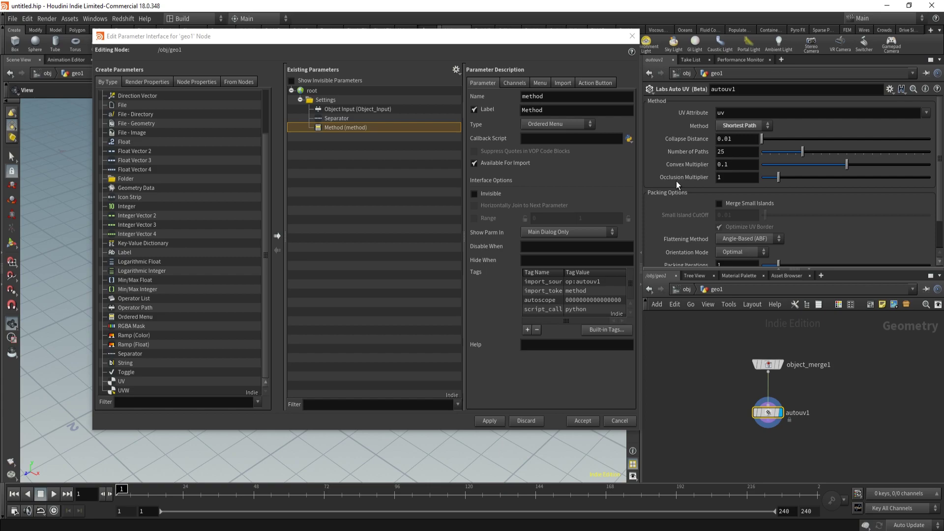
left_click(727, 127)
left_click(733, 150)
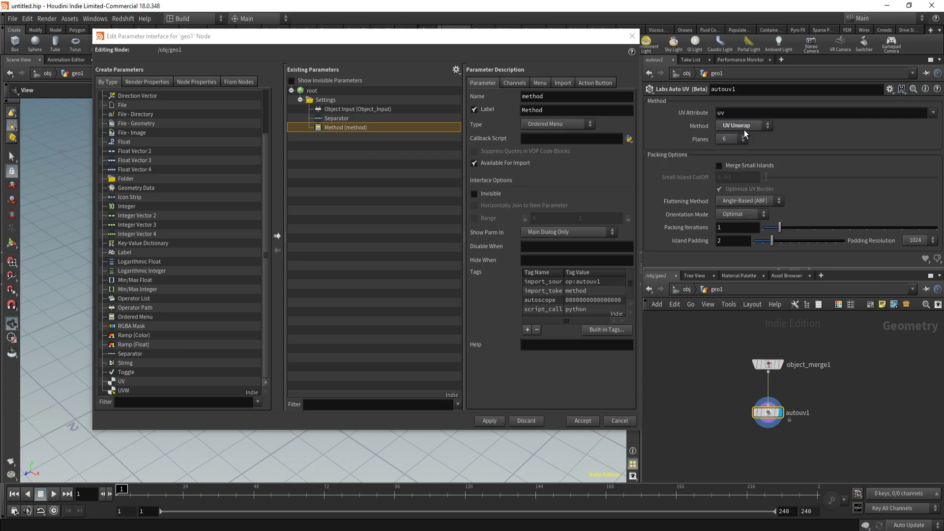
left_click(746, 165)
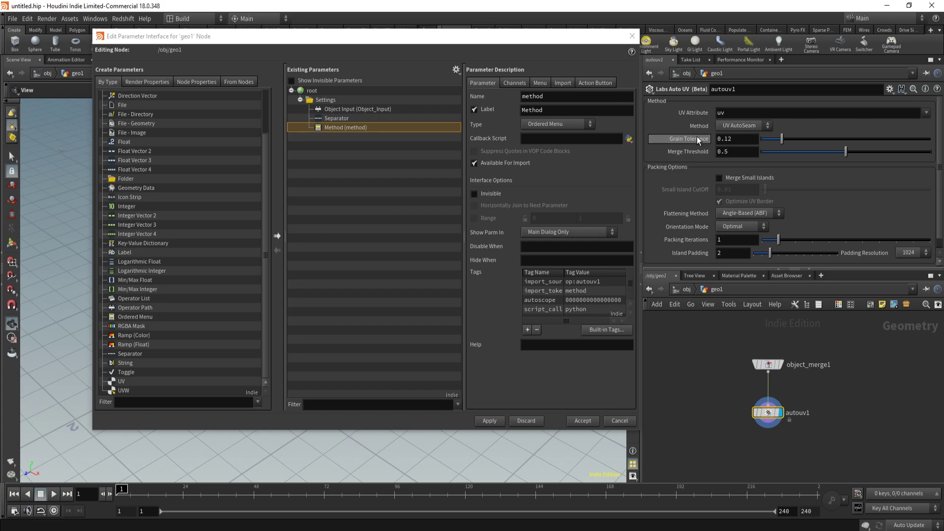
- Promote Grain Tolerance and Merge Threshold into the Settings folder and apply
left_click_drag(683, 139, 376, 121)
left_click_drag(334, 99, 334, 100)
left_click_drag(691, 149, 325, 101)
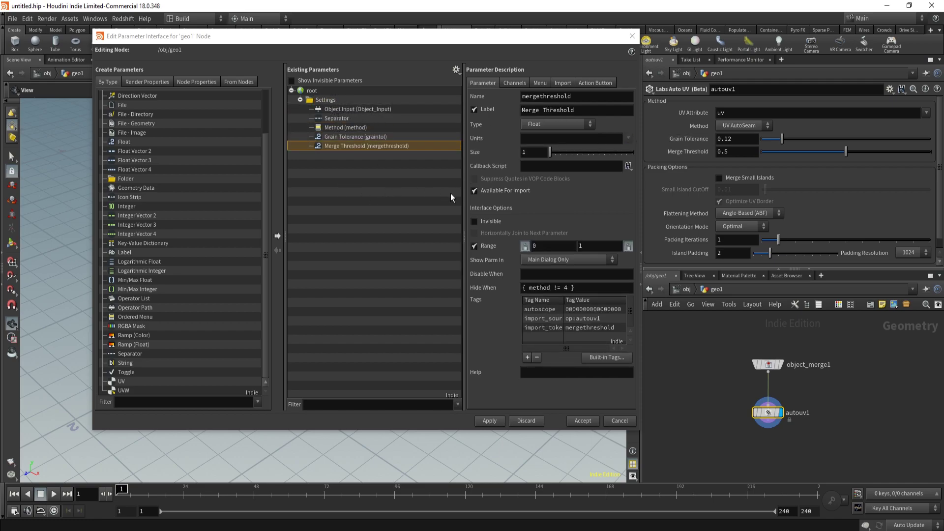
left_click(485, 421)
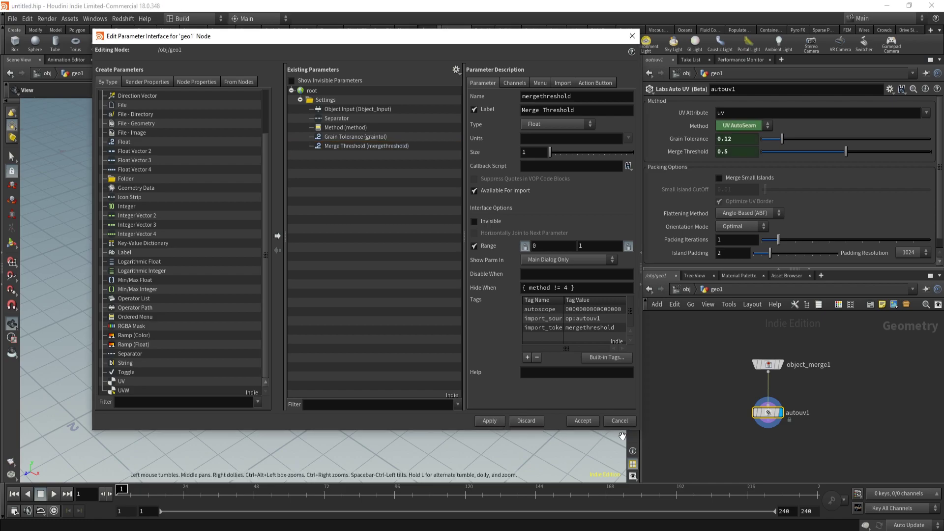
- Accept the interface edits, go up to /obj, and try geo1's Shortest Path and UV Unwrap methods
left_click(581, 420)
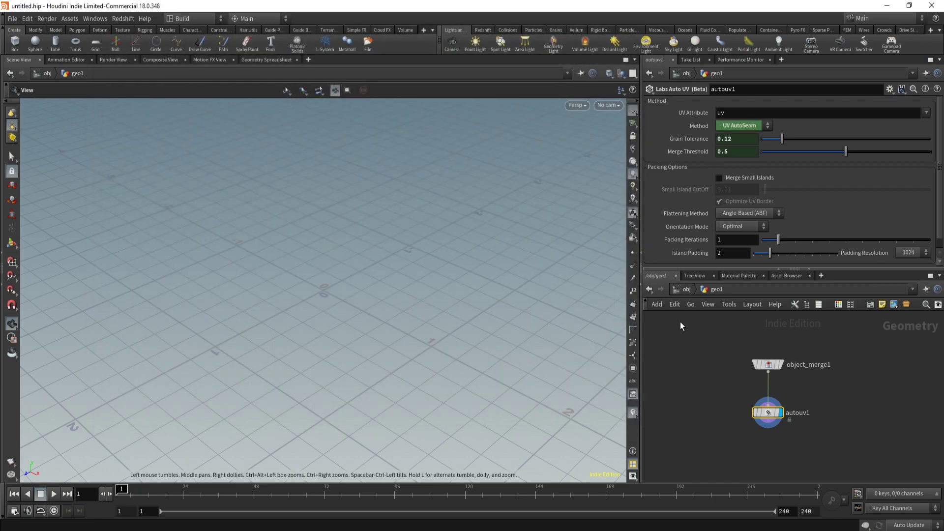
left_click(684, 290)
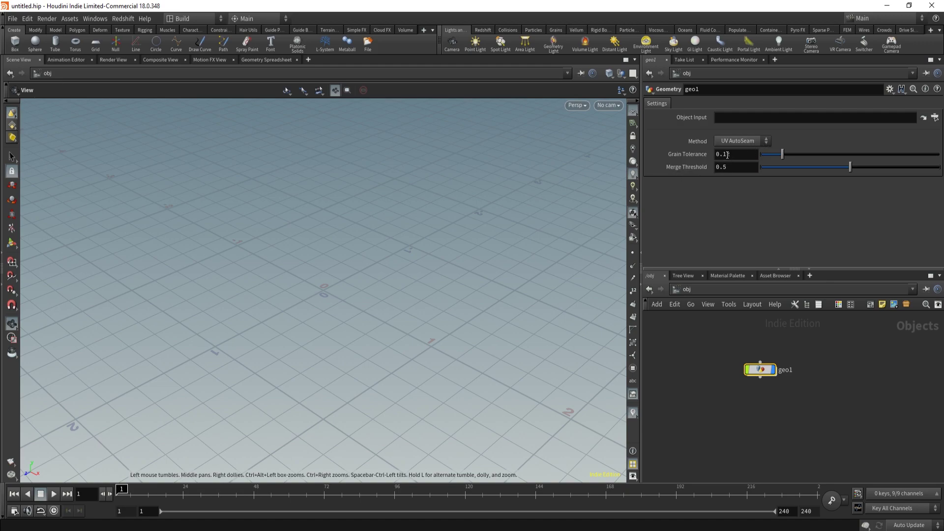
left_click(739, 141)
left_click(738, 154)
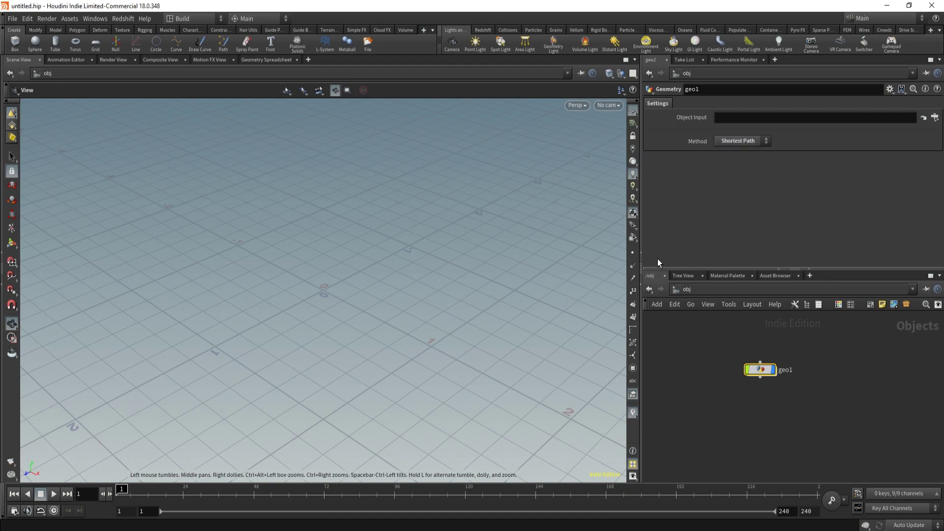
left_click(728, 142)
left_click(736, 183)
left_click(736, 140)
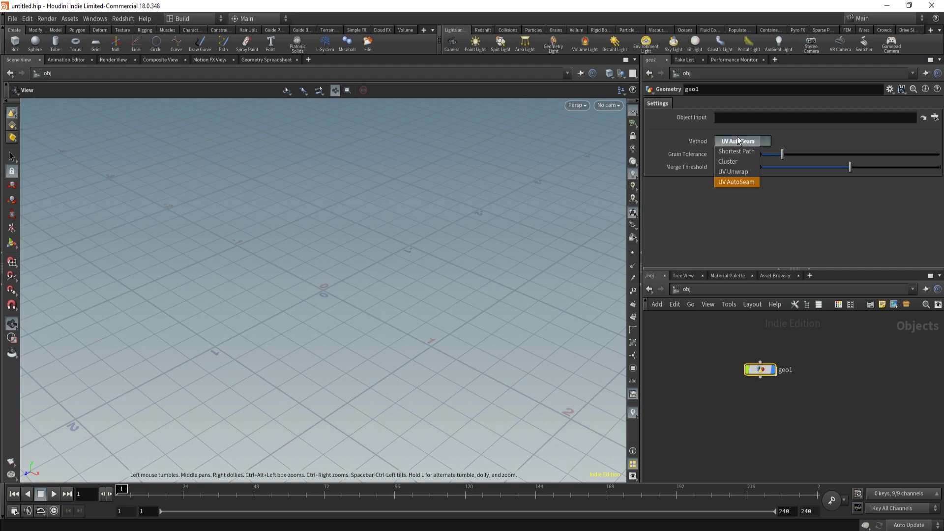
left_click(733, 168)
- Try the Cluster method, set geo1's Method back to UV AutoSeam, and open its gear menu
left_click(741, 143)
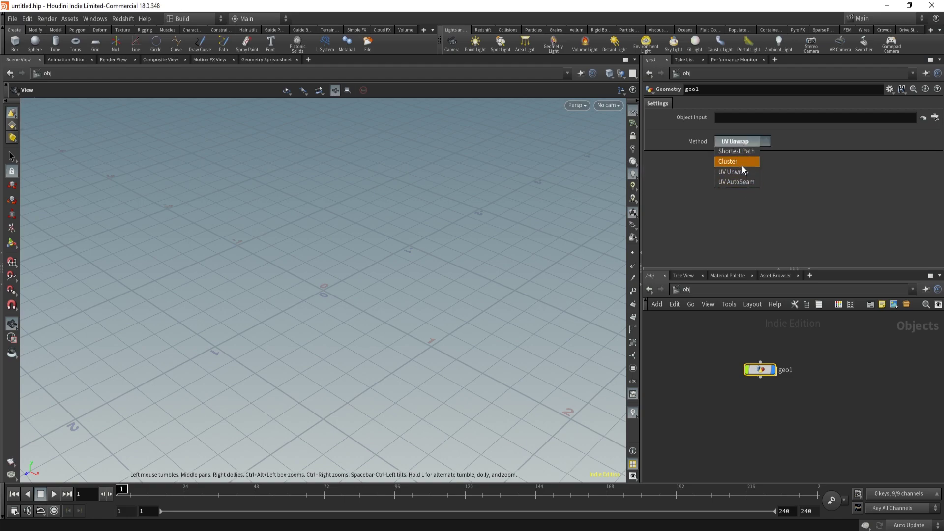
left_click(742, 164)
left_click(741, 142)
left_click(730, 181)
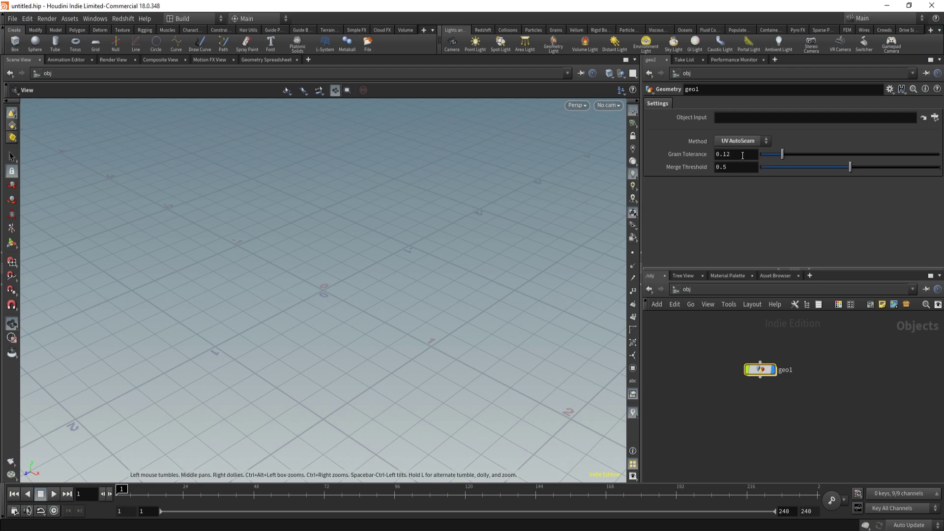
left_click(889, 91)
- Change Grain Tolerance's Hide When rule to { method != 3 } and apply it
left_click(863, 105)
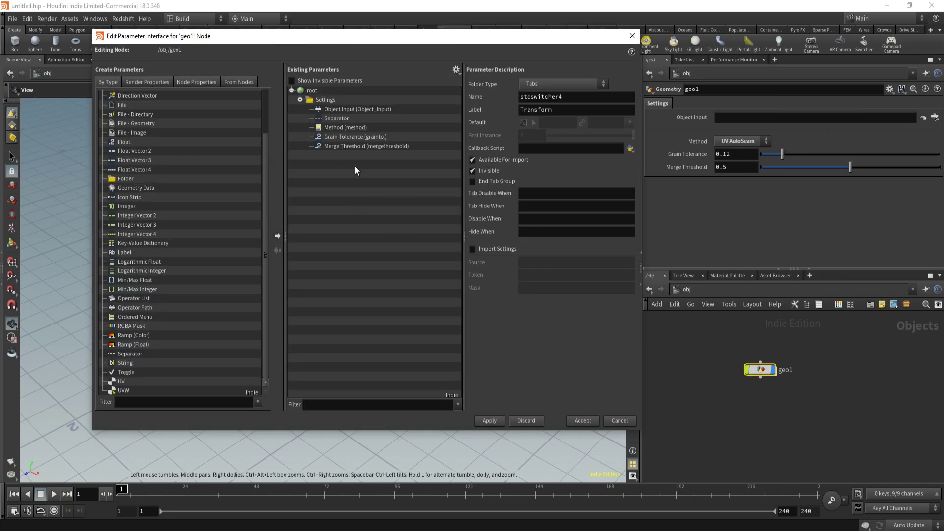
left_click(337, 137)
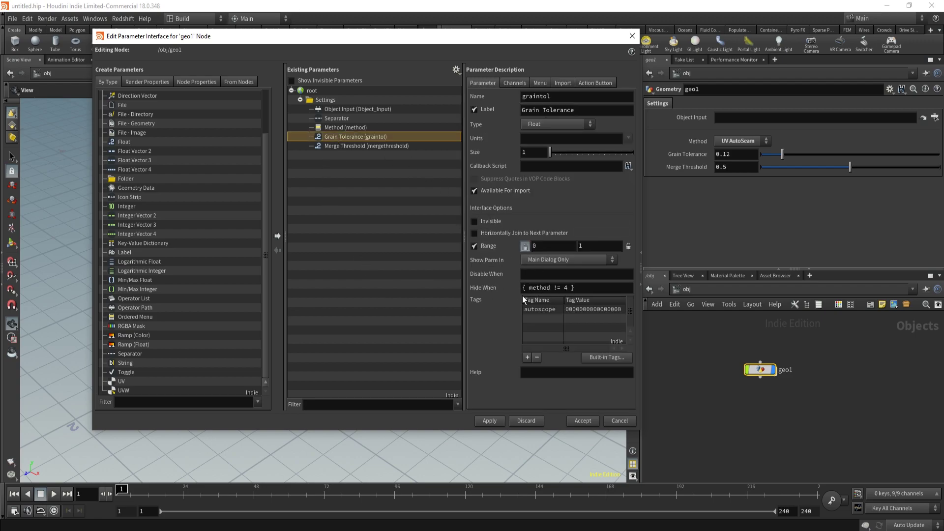
left_click(577, 288)
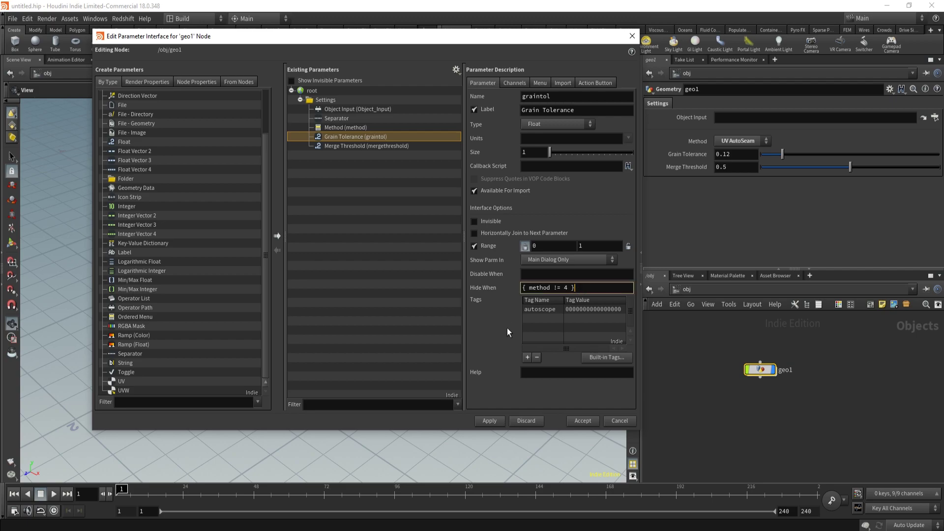
double_click(567, 287)
key("Left")
key("BackSpace")
type("3")
left_click(494, 423)
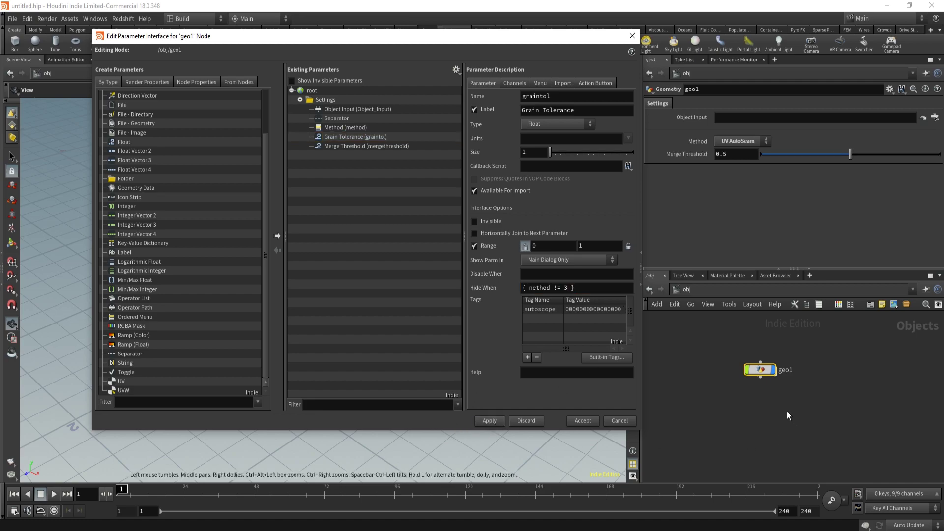
- Test with UV Unwrap, restore the rule to { method != 4 }, reset UV AutoSeam, and re-enter geo1
left_click(748, 142)
left_click(743, 180)
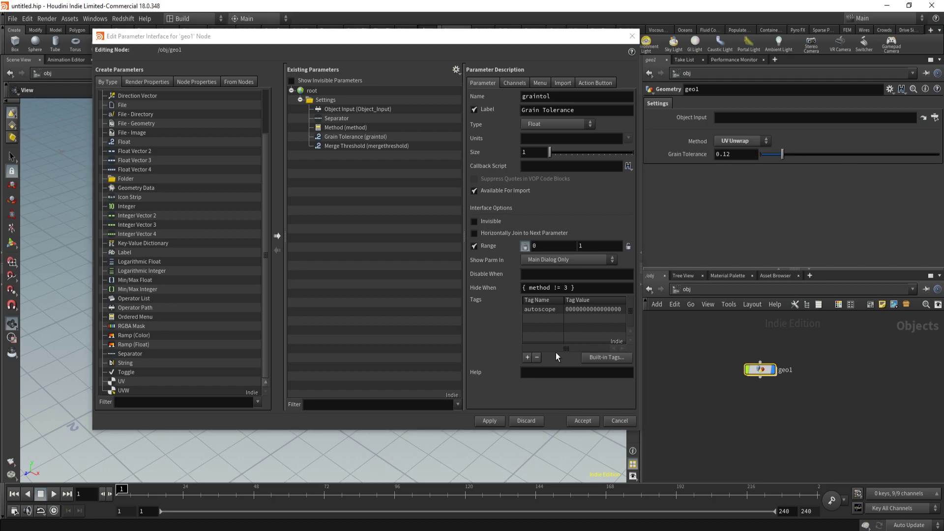
left_click(567, 287)
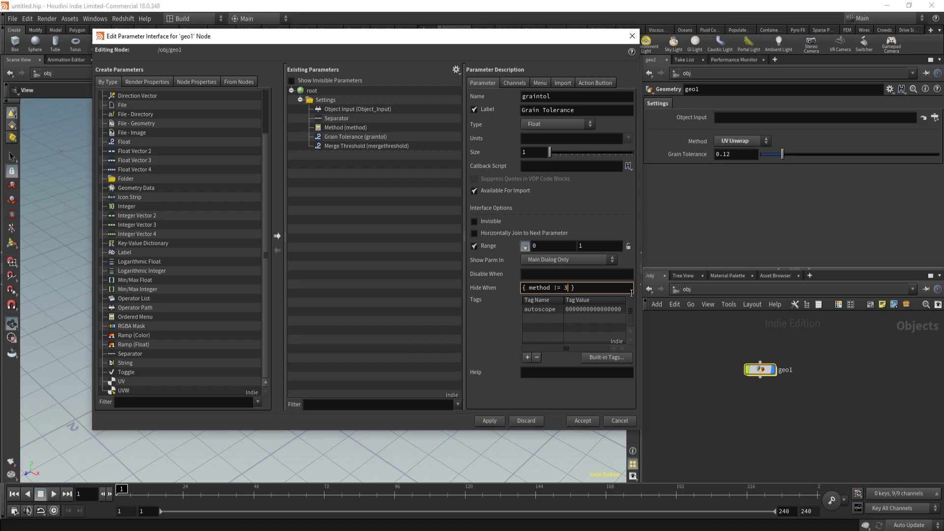
key("BackSpace")
type("4")
left_click(504, 419)
left_click(732, 145)
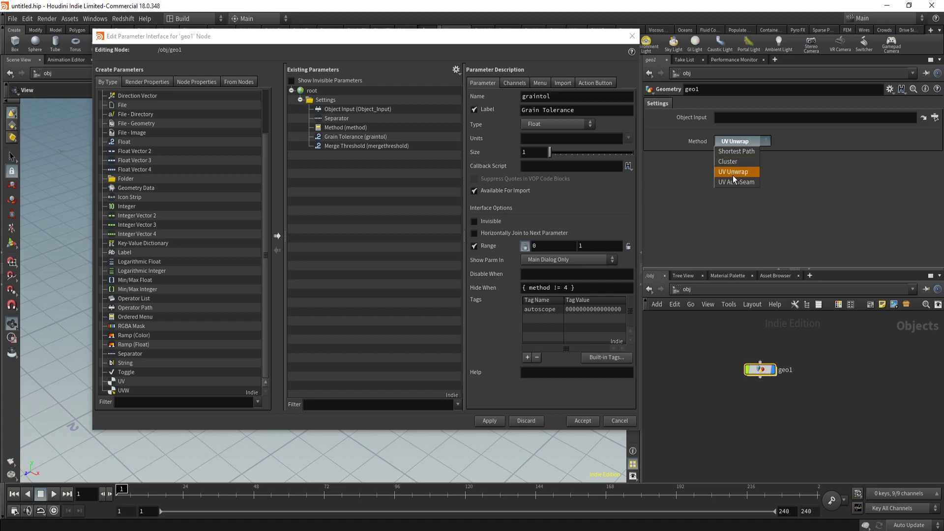
left_click(734, 182)
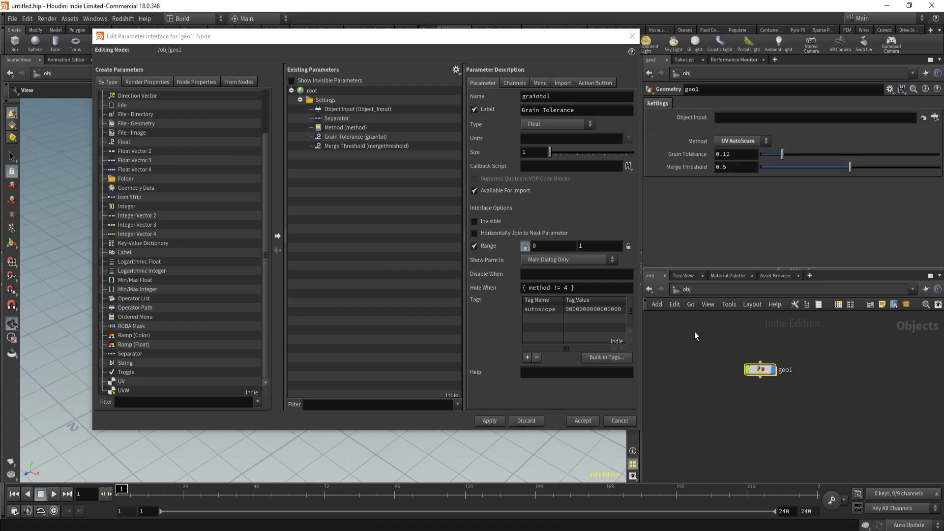
double_click(760, 369)
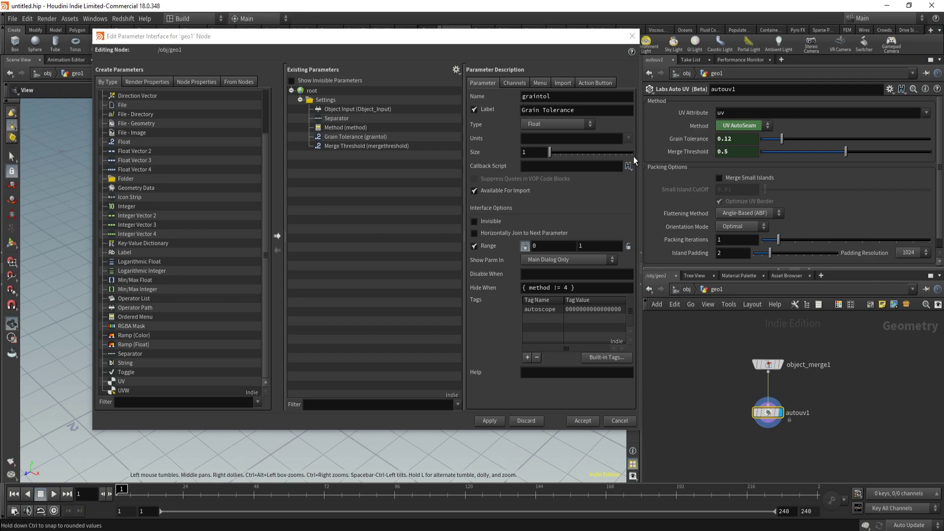
- Add the Shortest Path options Collapse Distance, Number of Paths and Convex Multiplier to Settings
left_click(761, 129)
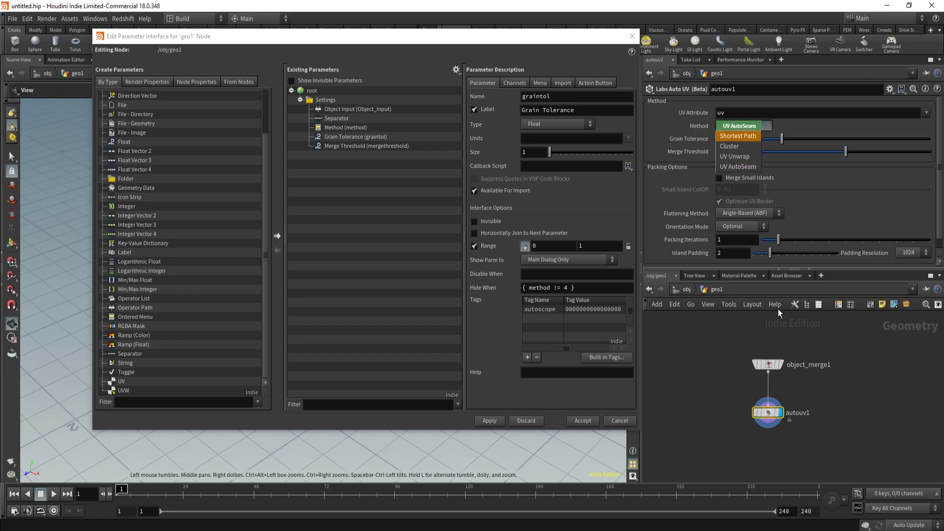
left_click(745, 138)
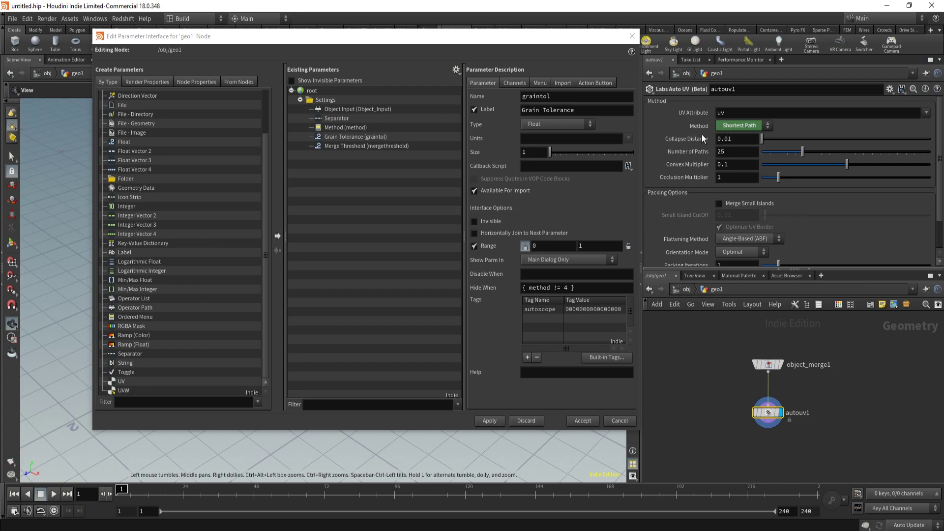
left_click_drag(343, 97, 332, 103)
left_click_drag(688, 152, 327, 104)
left_click_drag(687, 177, 341, 102)
- Add the Cluster options Number of Clusters and Random Seed to Settings
left_click(742, 125)
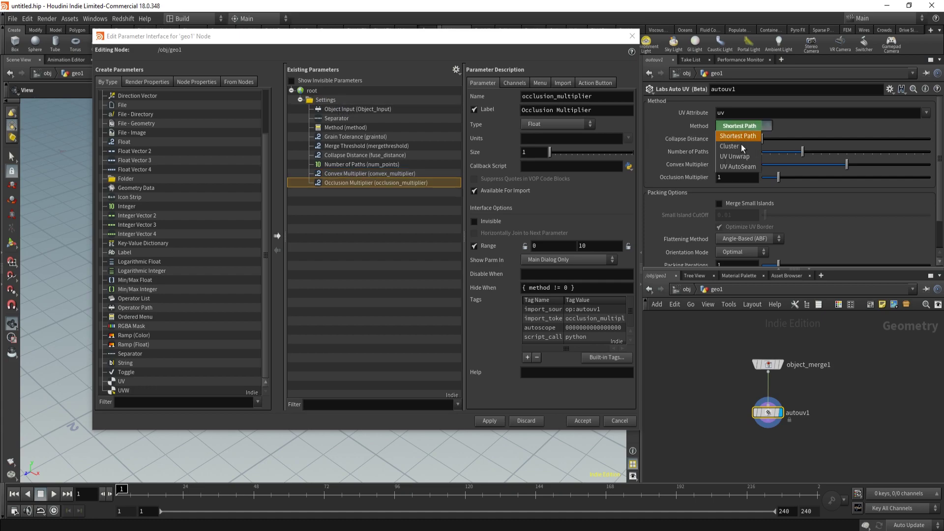
left_click(741, 140)
left_click_drag(700, 142, 332, 103)
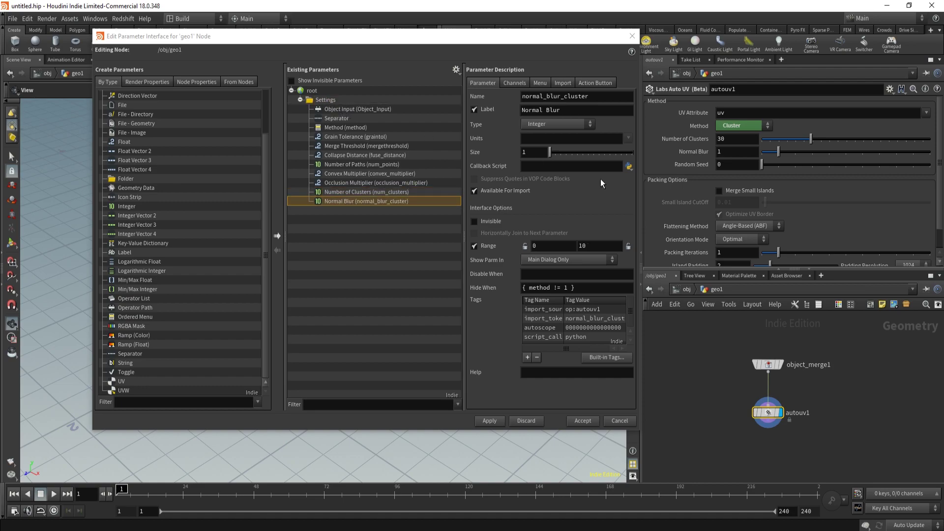
left_click_drag(709, 165, 344, 102)
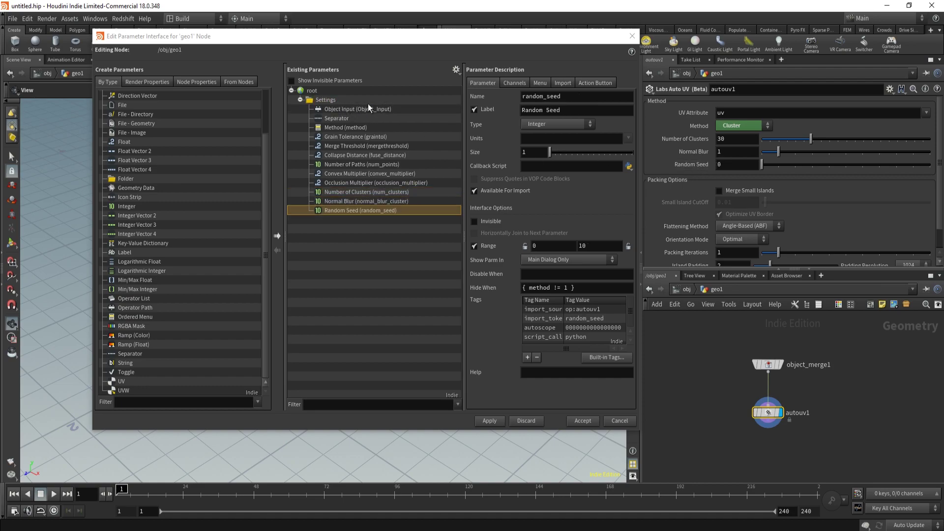
- Add the UV Unwrap Planes parameter to Settings, followed by a separator
left_click(736, 128)
left_click(739, 150)
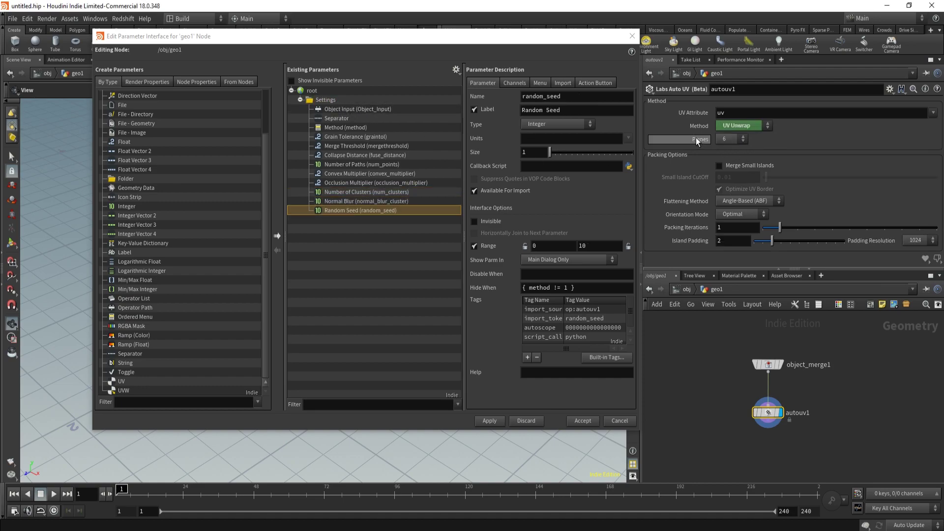
left_click_drag(697, 141, 335, 101)
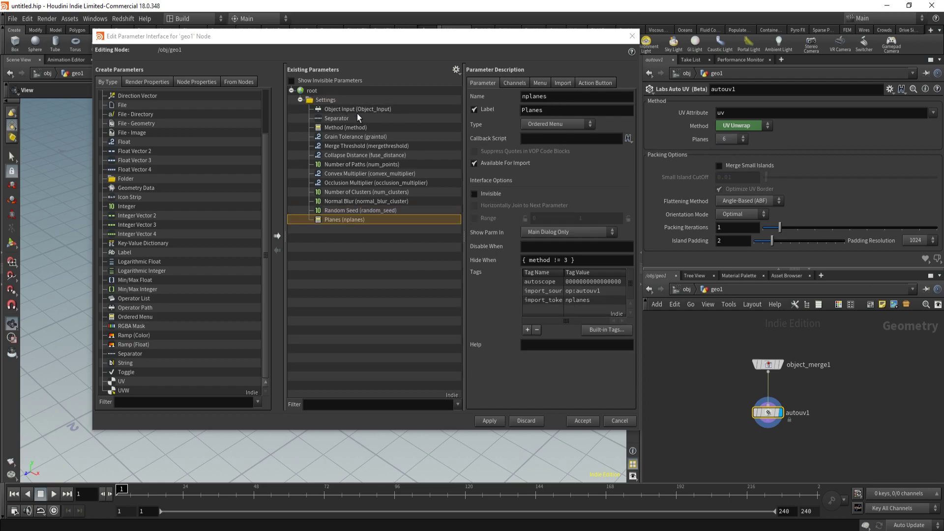
left_click(526, 287)
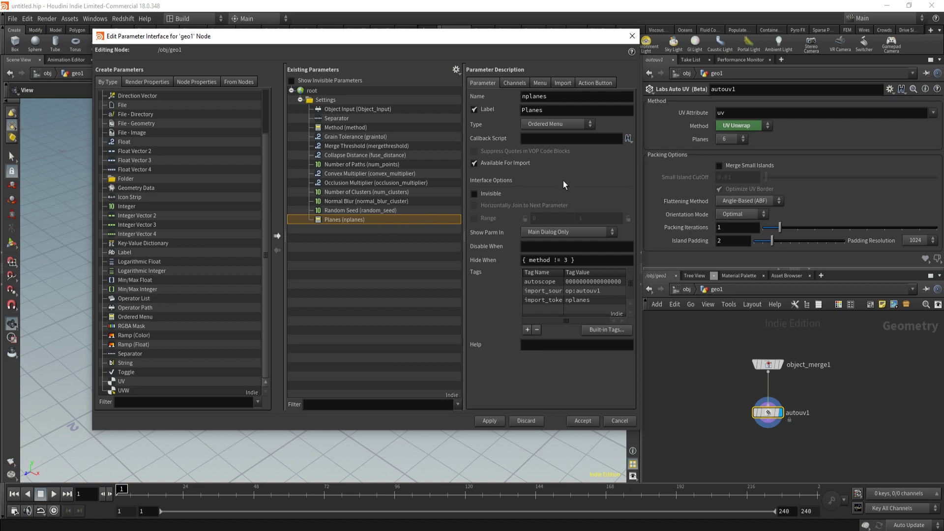
left_click_drag(147, 352, 326, 101)
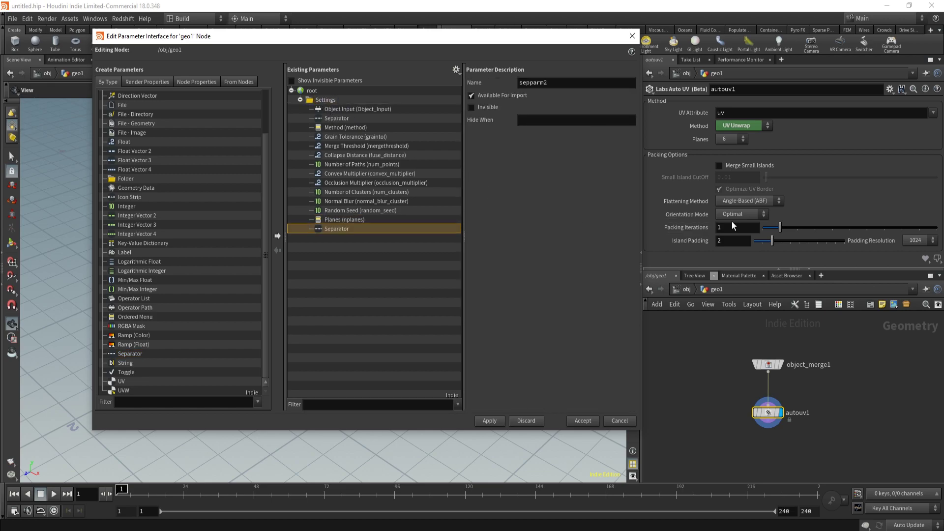
- Add Merge Small Islands, Small Island CutOff and Optimize UV Border to Settings
left_click(750, 168)
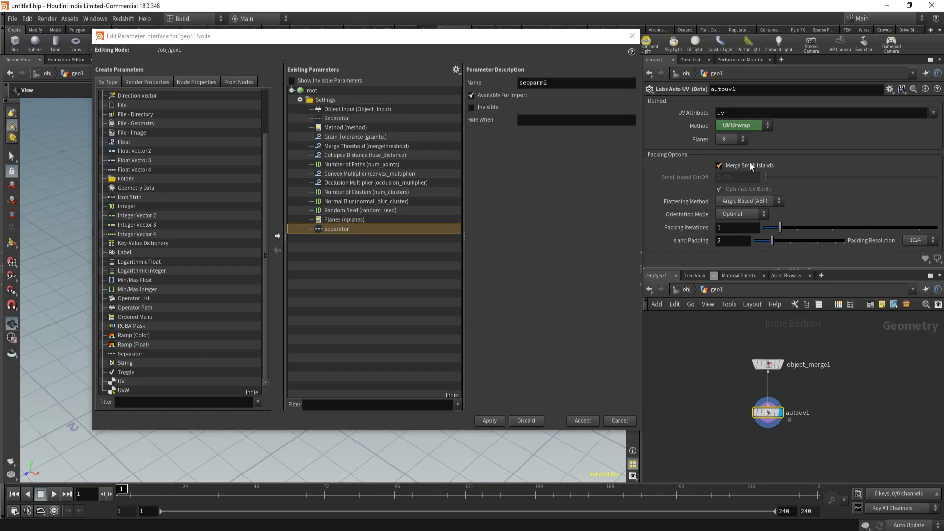
left_click_drag(724, 175, 338, 99)
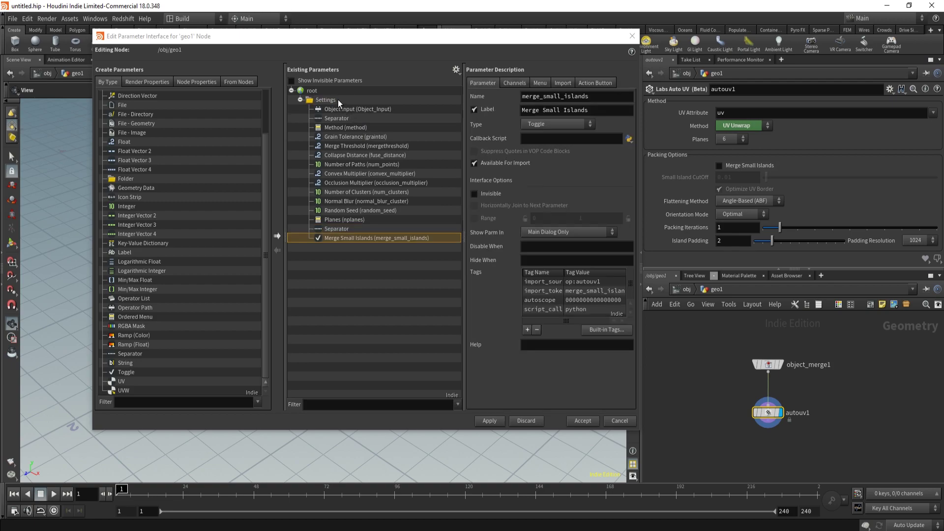
left_click_drag(678, 175, 326, 99)
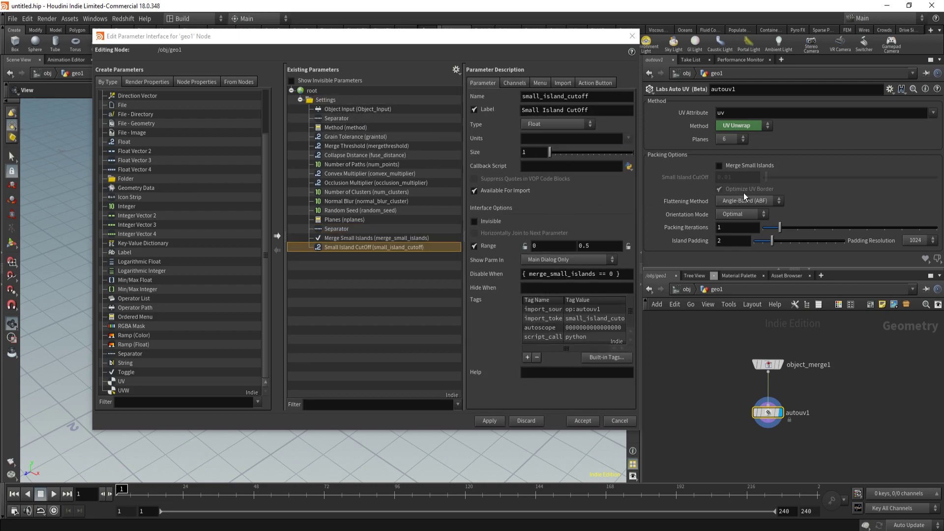
left_click(720, 164)
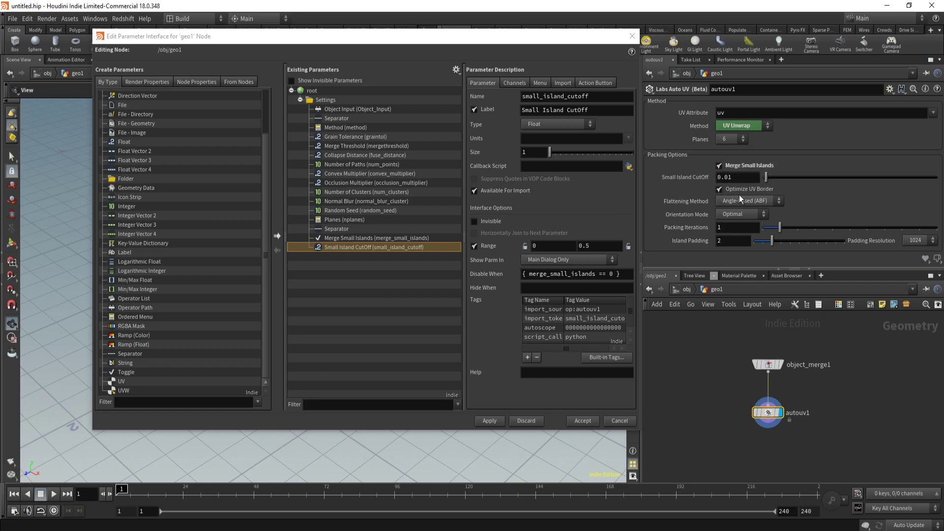
left_click_drag(751, 187, 345, 100)
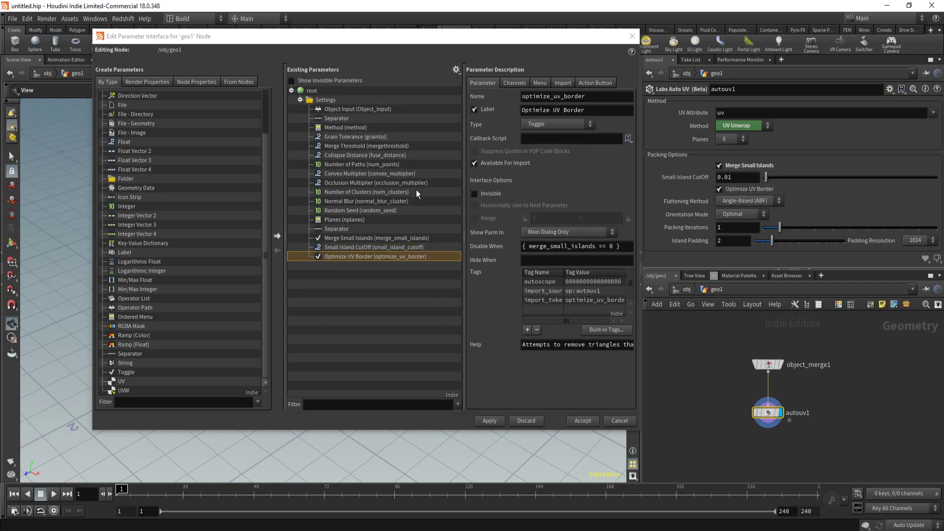
left_click(719, 165)
- Add Flattening Method, Orientation Mode, Packing Iterations and Padding Resolution to Settings
left_click_drag(686, 201, 337, 101)
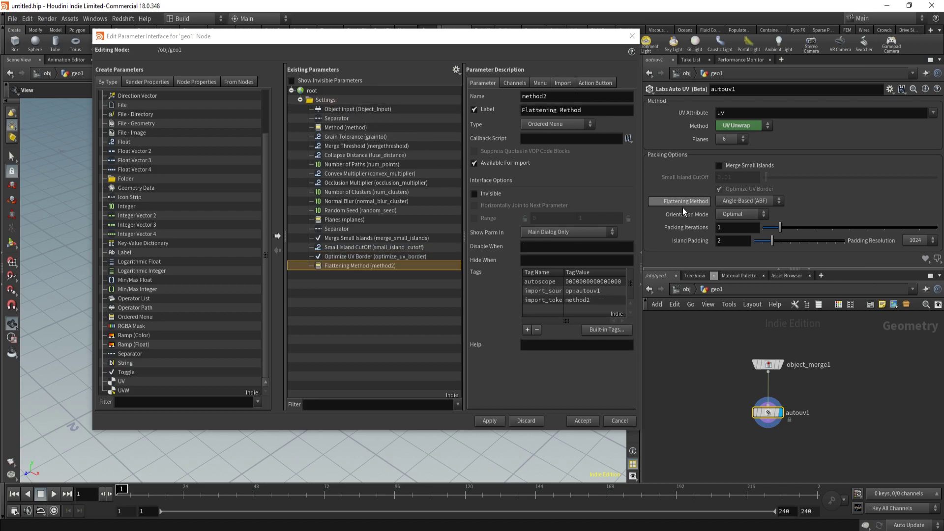
left_click_drag(683, 211, 319, 109)
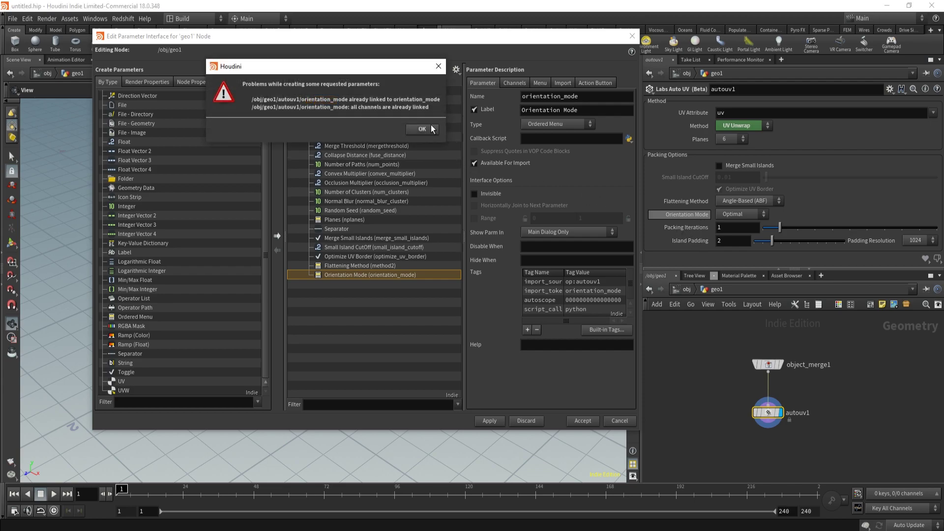
left_click(436, 68)
left_click_drag(688, 230, 322, 106)
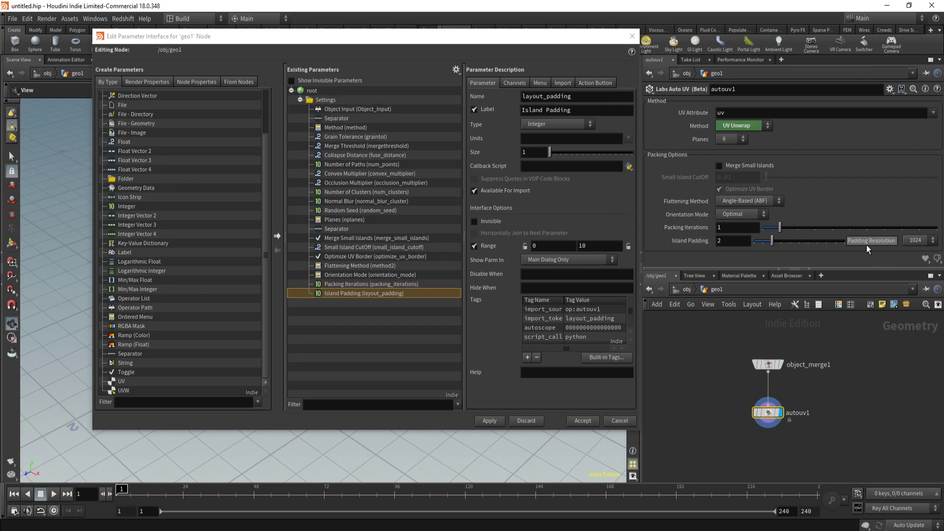
left_click_drag(870, 241, 333, 122)
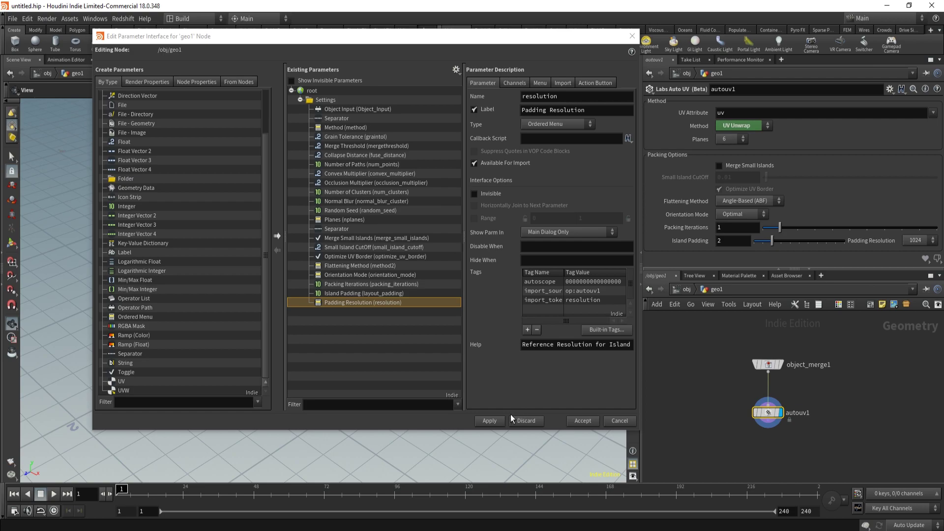
- Apply the interface changes, check geo1 at /obj, and test Merge Small Islands inside geo1
left_click(491, 420)
left_click(688, 289)
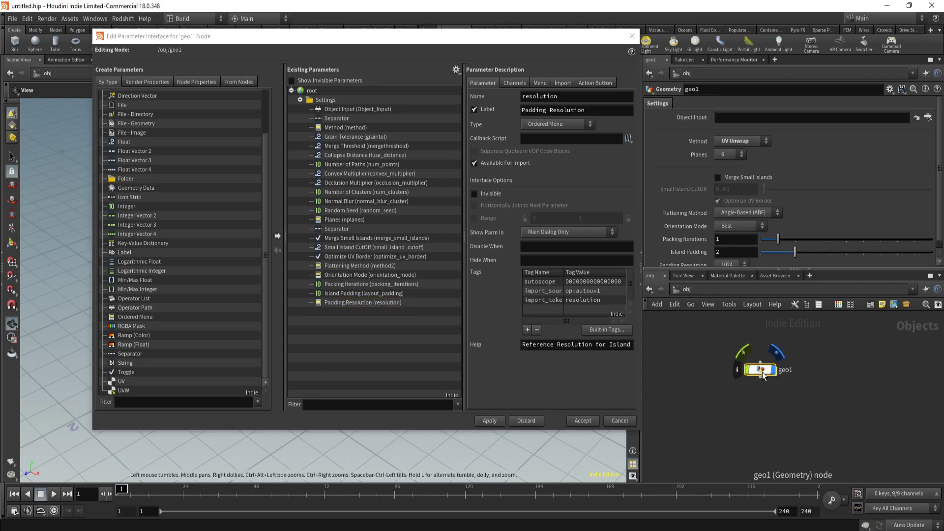
scroll(698, 194, "down", 1)
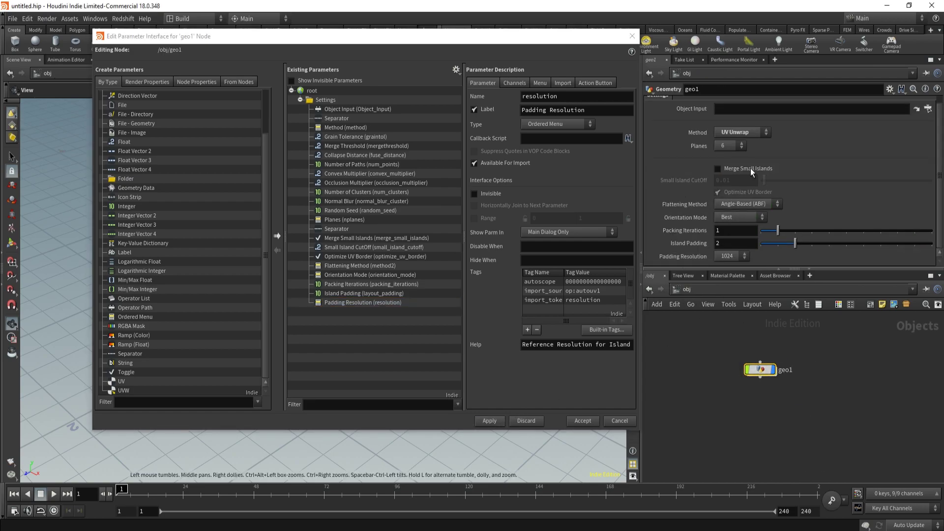
double_click(760, 370)
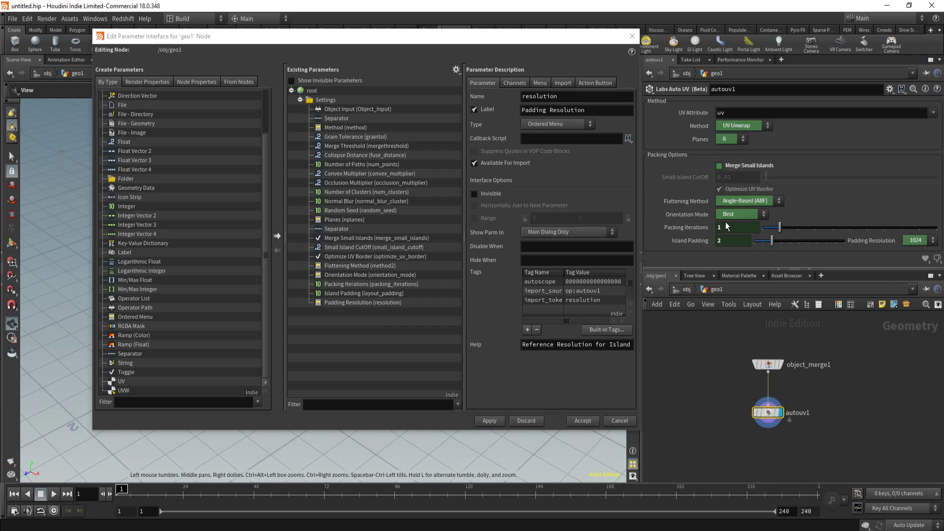
left_click(719, 166)
left_click(719, 166)
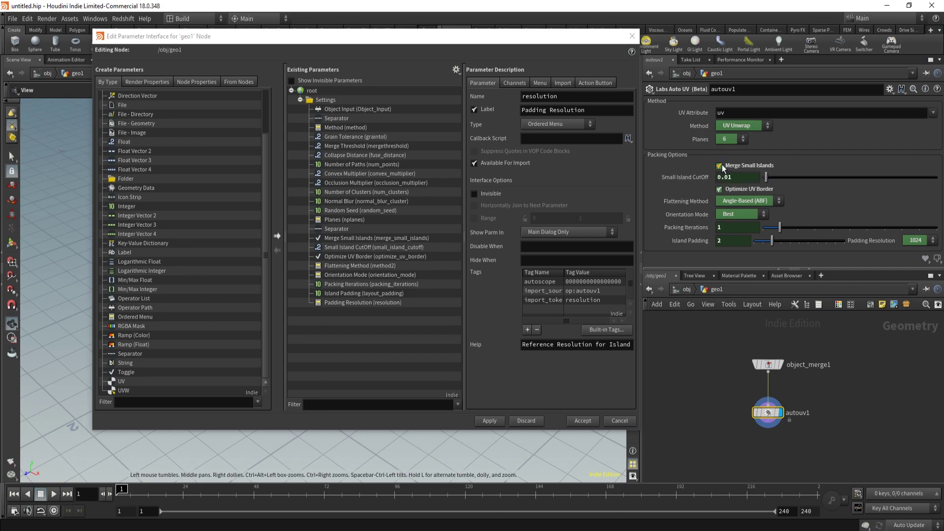
- Return to /obj, accept and close the parameter interface editor, and deselect geo1
left_click(688, 289)
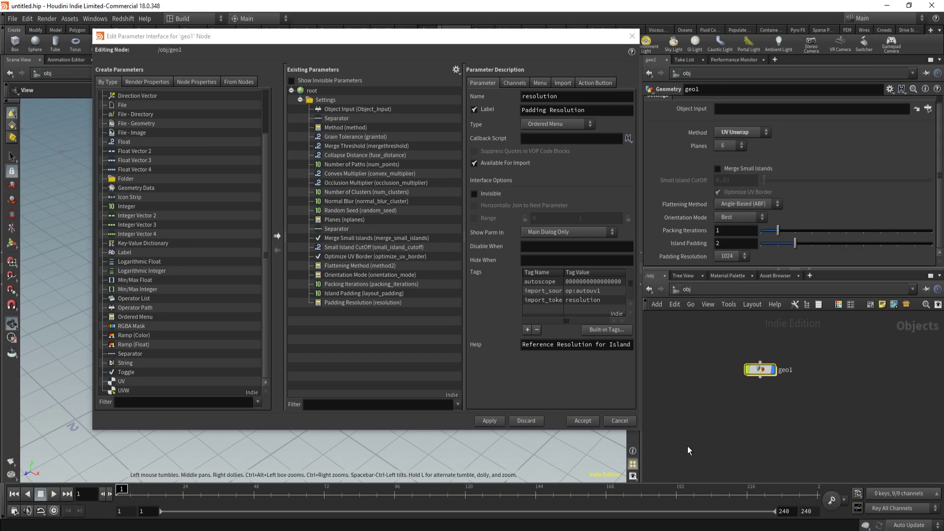
left_click(584, 422)
right_click(769, 375)
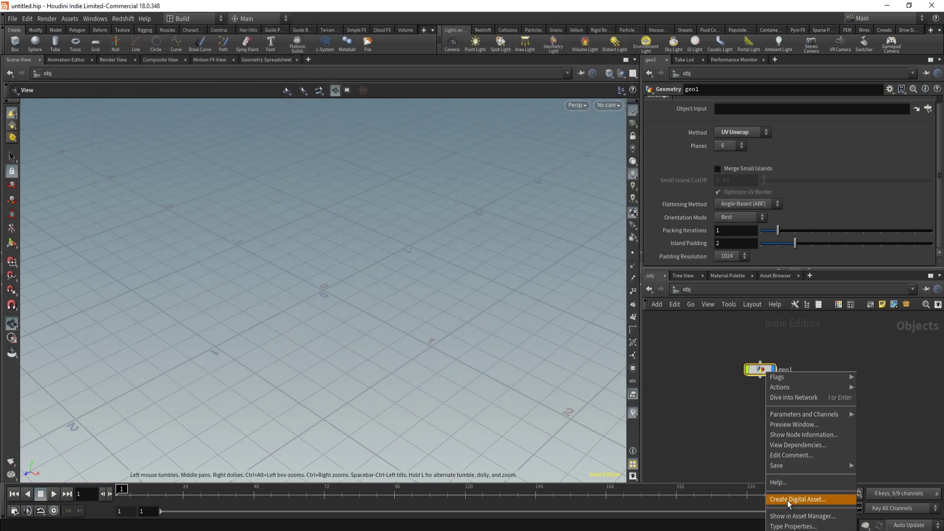
left_click(703, 409)
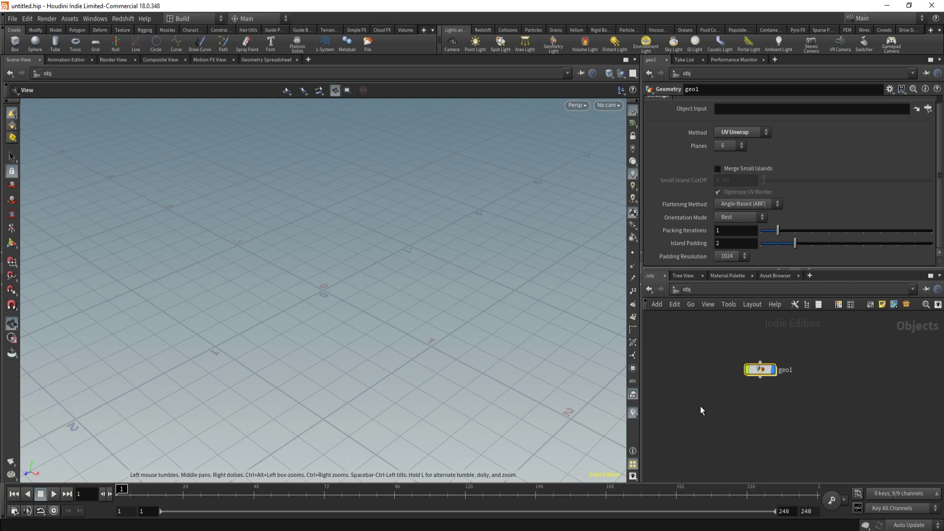
left_click(720, 393)
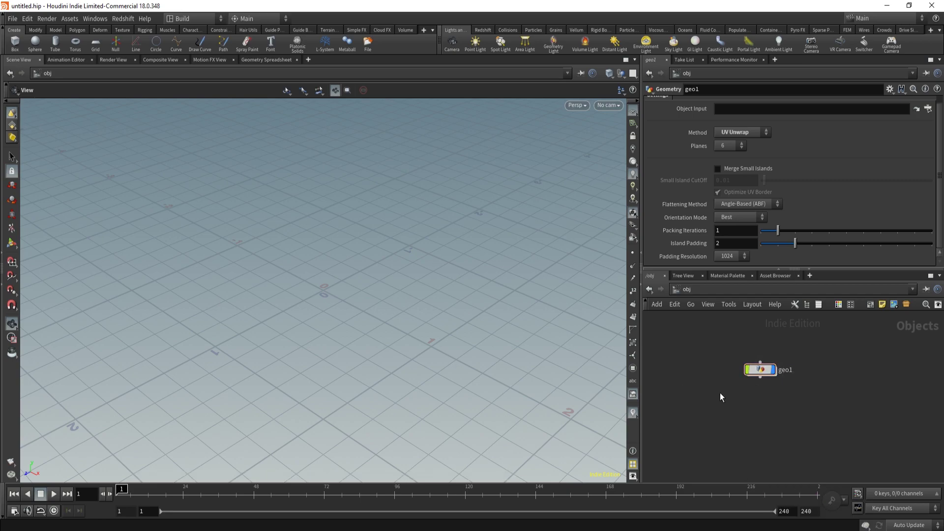
left_click(888, 6)
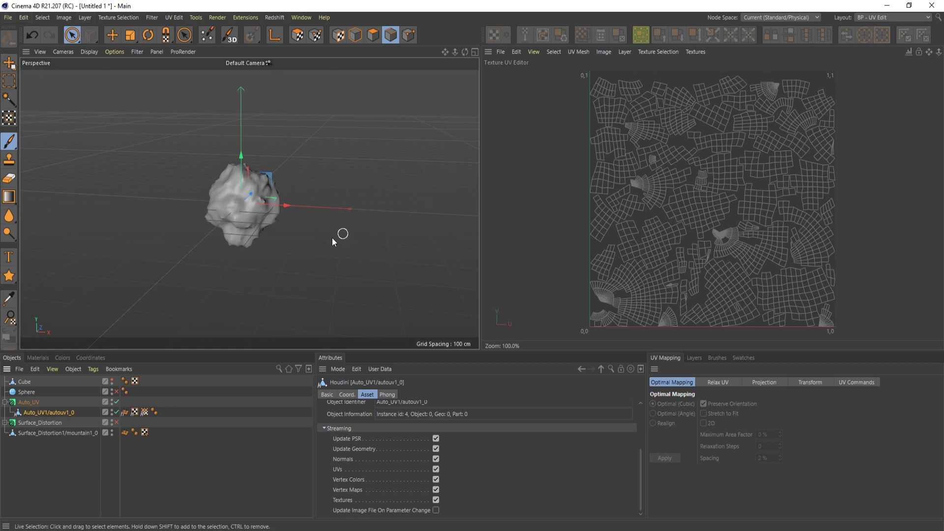
left_click_drag(219, 288, 259, 232, "alt")
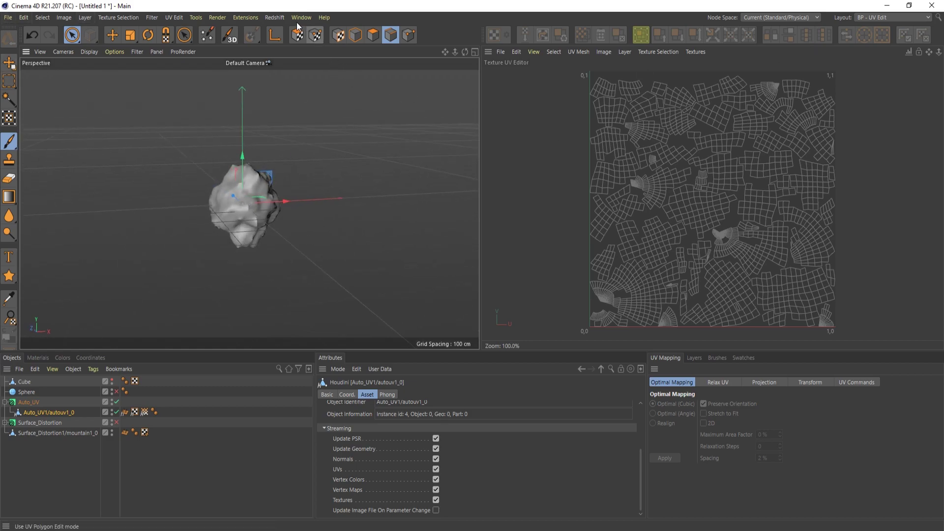
left_click(246, 17)
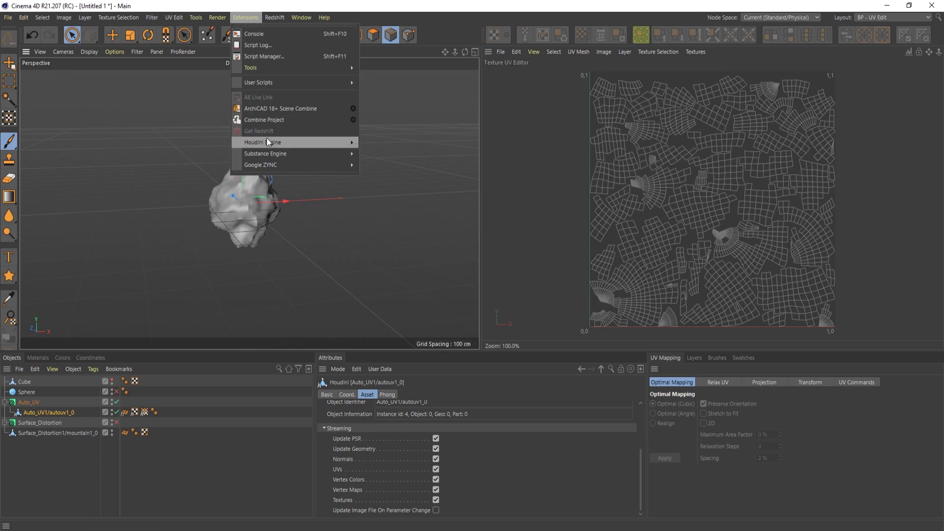
mouse_move(314, 154)
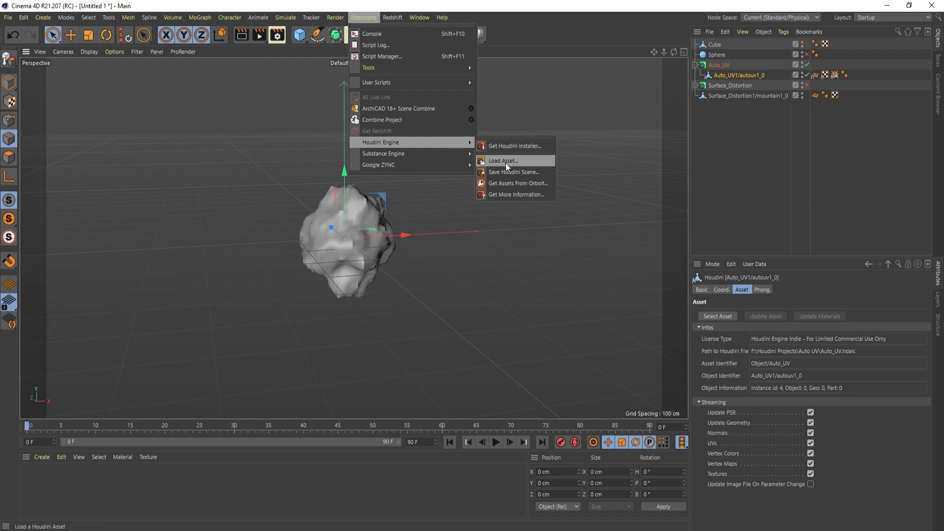
left_click(724, 190)
left_click(723, 83)
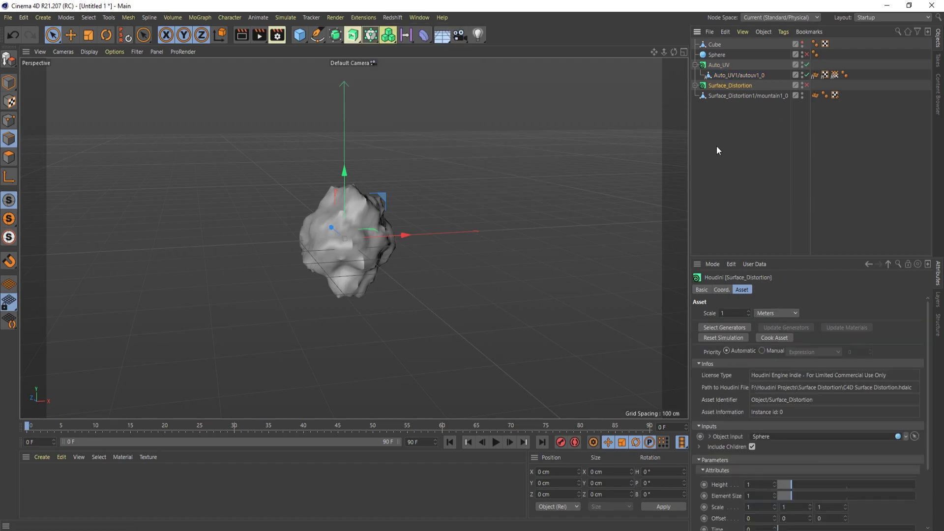
left_click(718, 65)
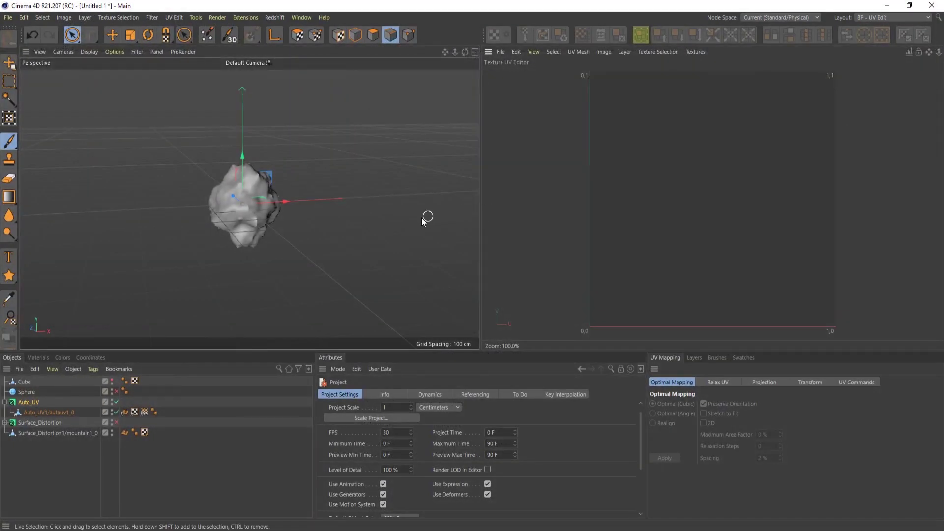
- Clear the rock from Auto_UV's Object Input and delete the old generated UV object
left_click(45, 414)
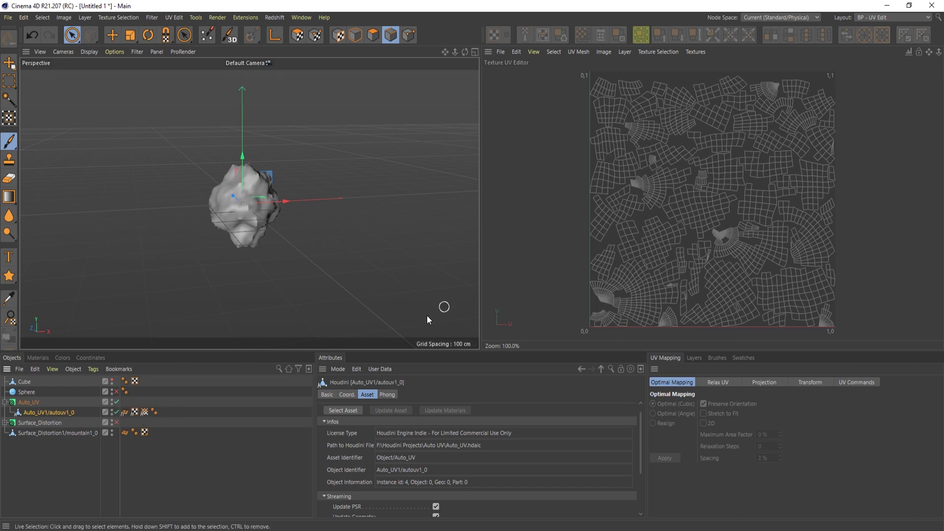
left_click(34, 402)
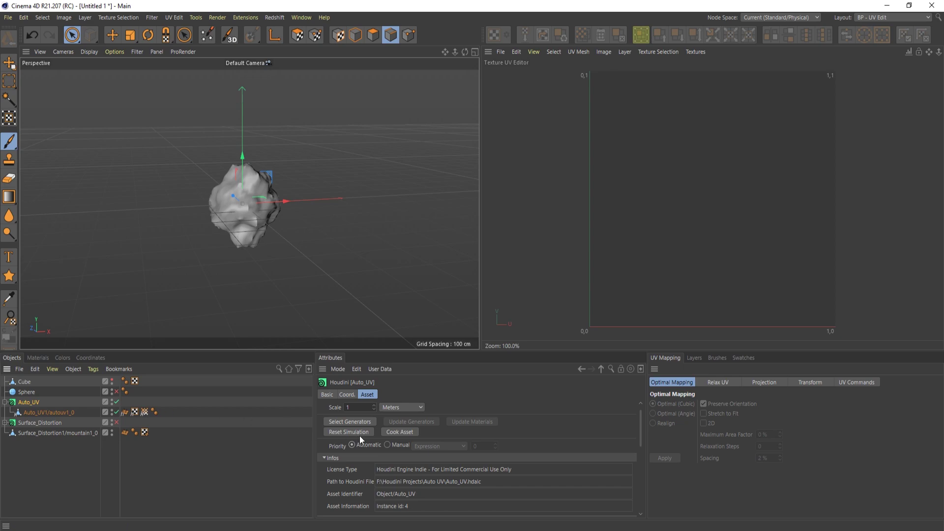
scroll(516, 451, "down", 3)
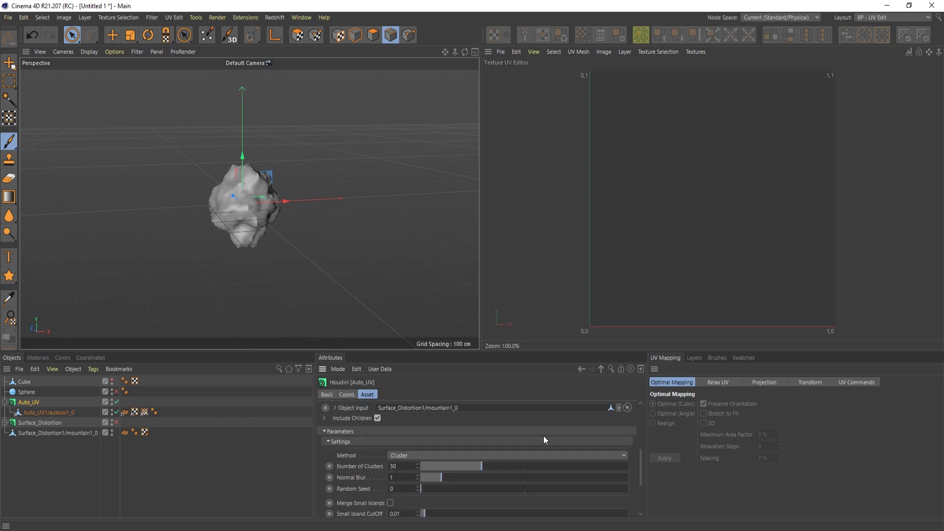
left_click(617, 406)
left_click(622, 418)
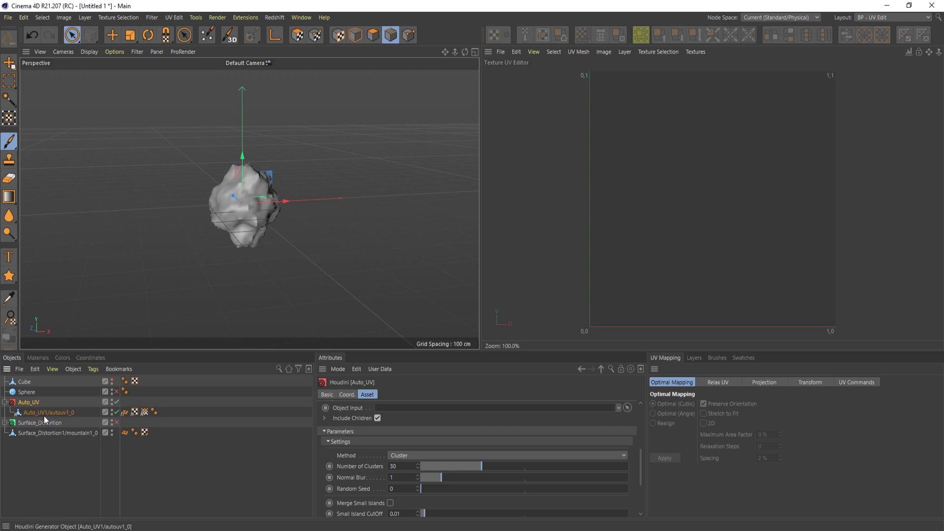
key("Delete")
mouse_move(25, 381)
left_mouse_down()
mouse_move(43, 396)
mouse_move(22, 381)
left_mouse_up()
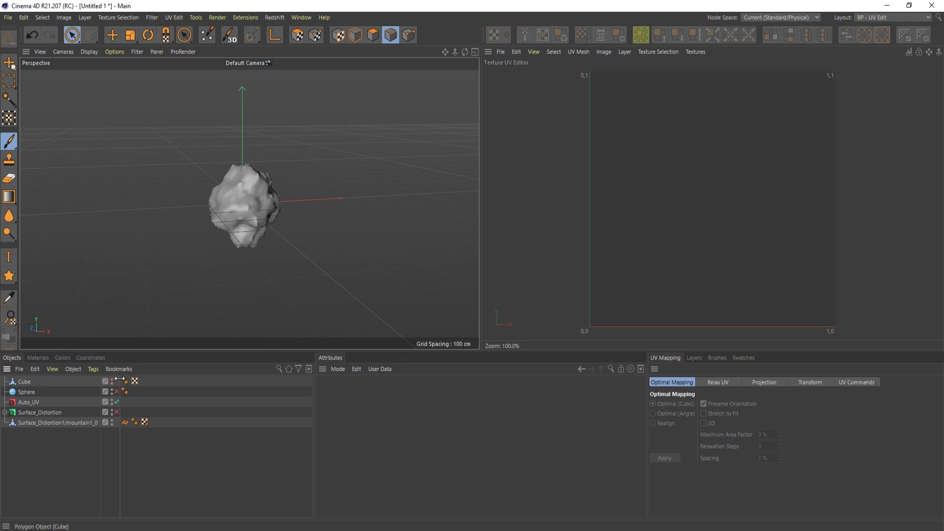
- Hide the mountain, unhide Cube, and set Cube as Auto_UV's Object Input to view its UVs
left_click(112, 420)
left_click(112, 379)
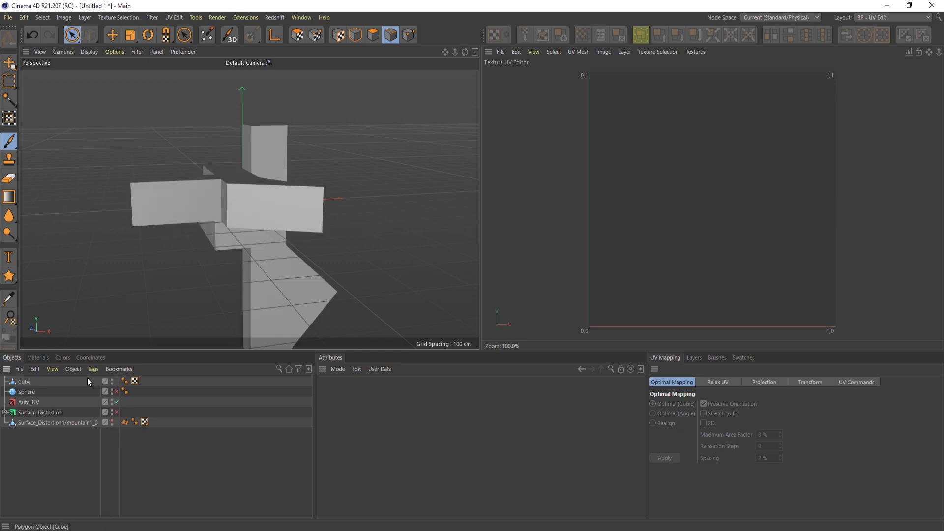
left_click_drag(35, 382, 446, 411)
scroll(447, 411, "down", 10)
scroll(464, 415, "up", 5)
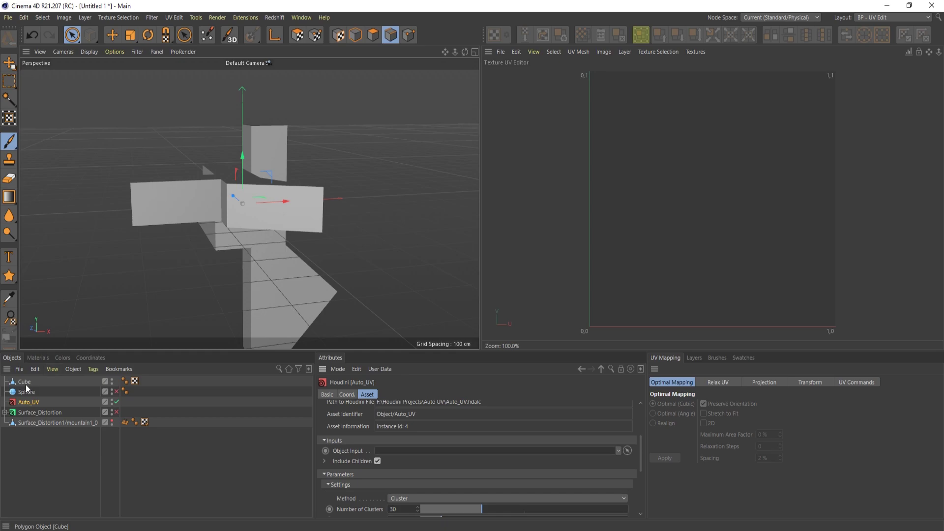
left_click_drag(26, 384, 412, 456)
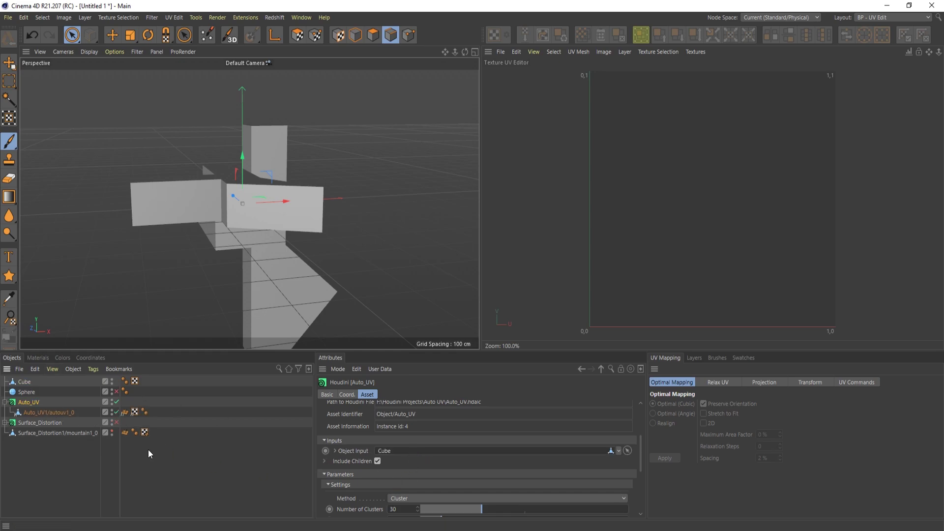
left_click(60, 412)
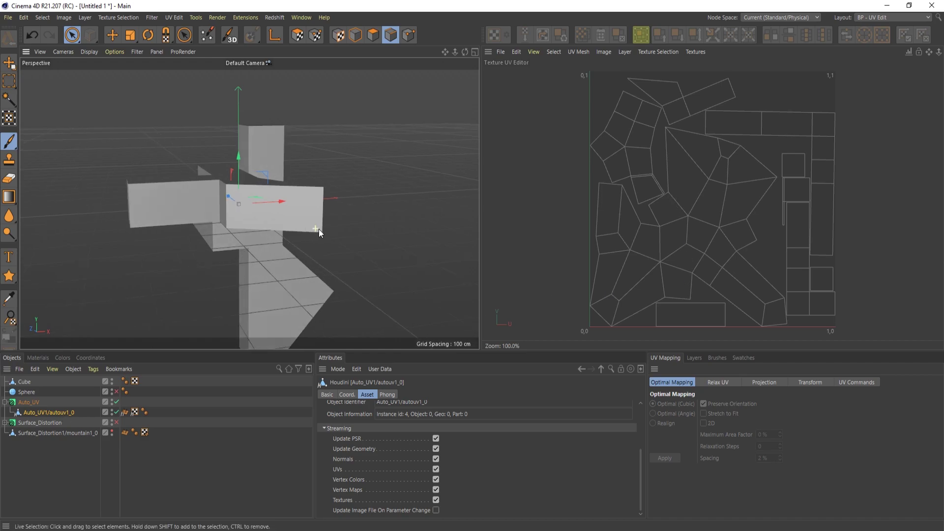
- Set Auto_UV's Orientation Mode to Optimal and Method to UV AutoSeam, then view autouv1_0's UVs
left_click(88, 402)
scroll(355, 469, "down", 3)
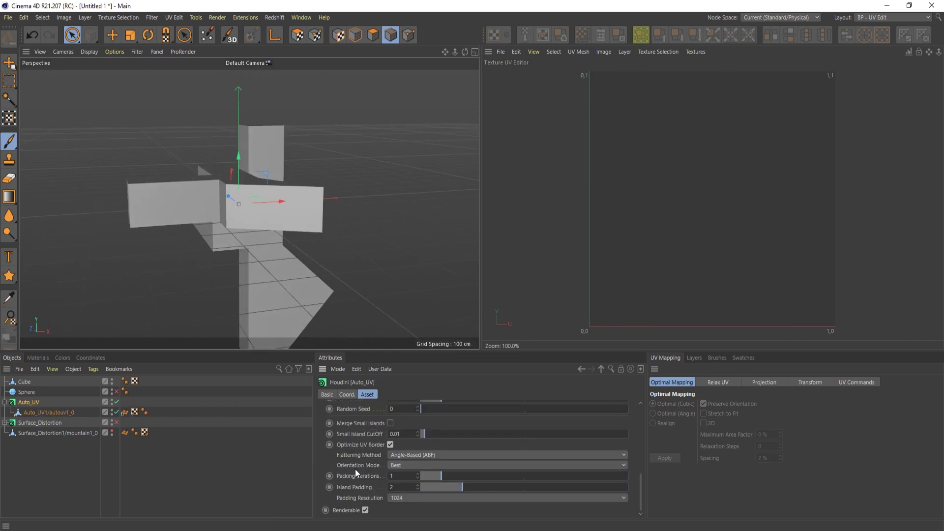
left_click(388, 465)
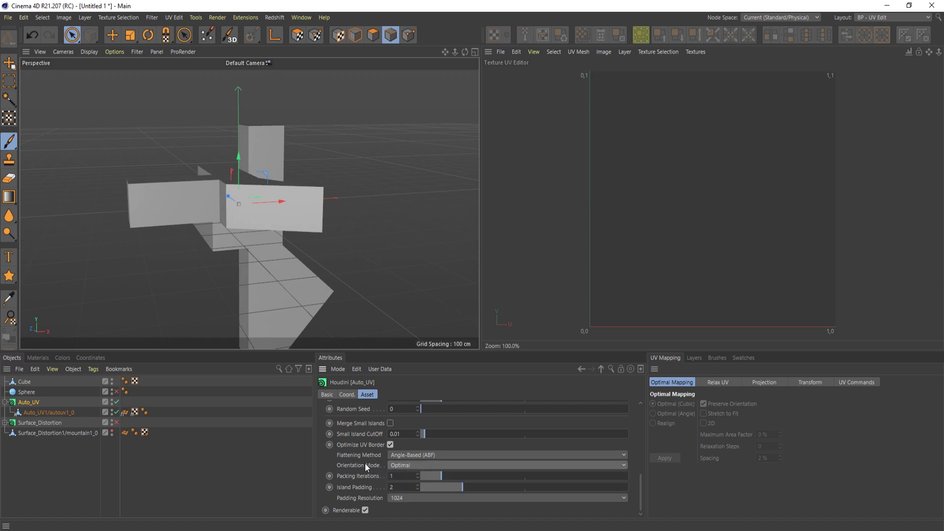
scroll(365, 464, "up", 3)
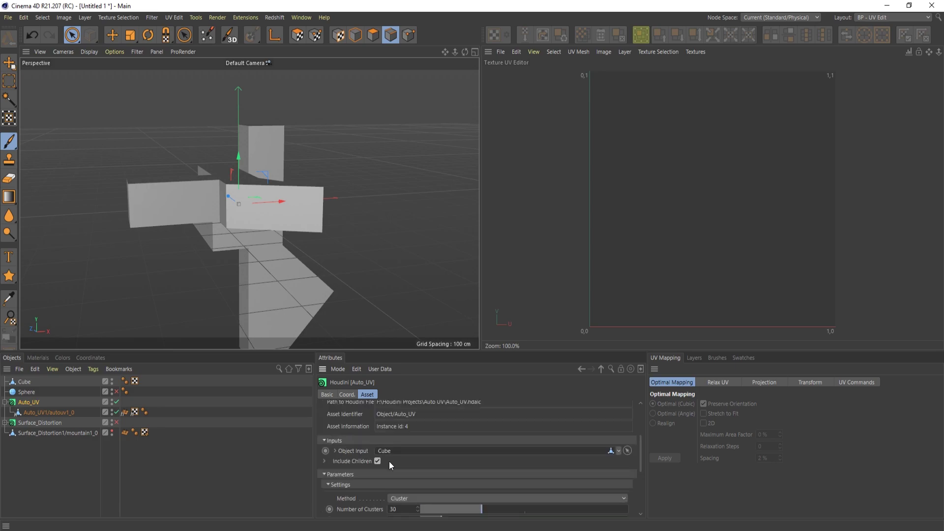
left_click(408, 441)
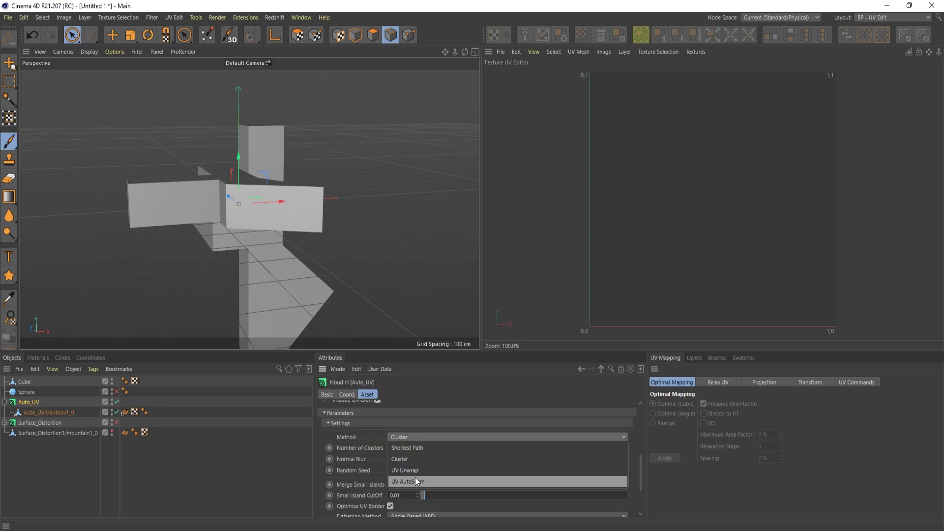
left_click(411, 476)
left_click(67, 412)
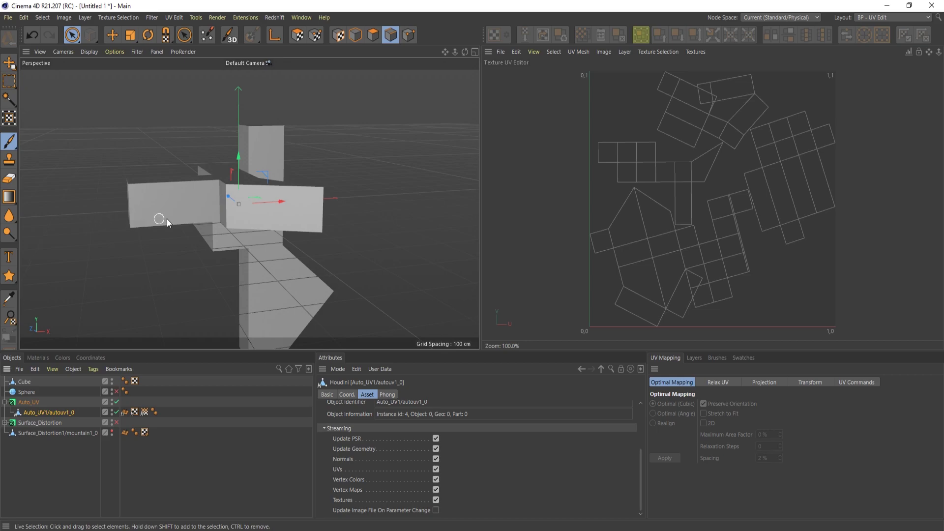
- Switch to the Startup layout and orbit the perspective view around the extruded cube
left_click(895, 17)
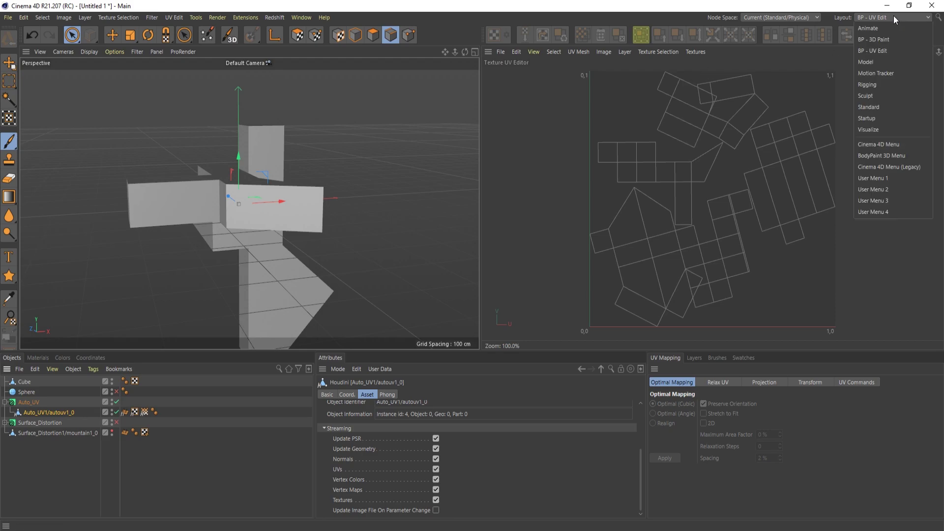
left_click(879, 118)
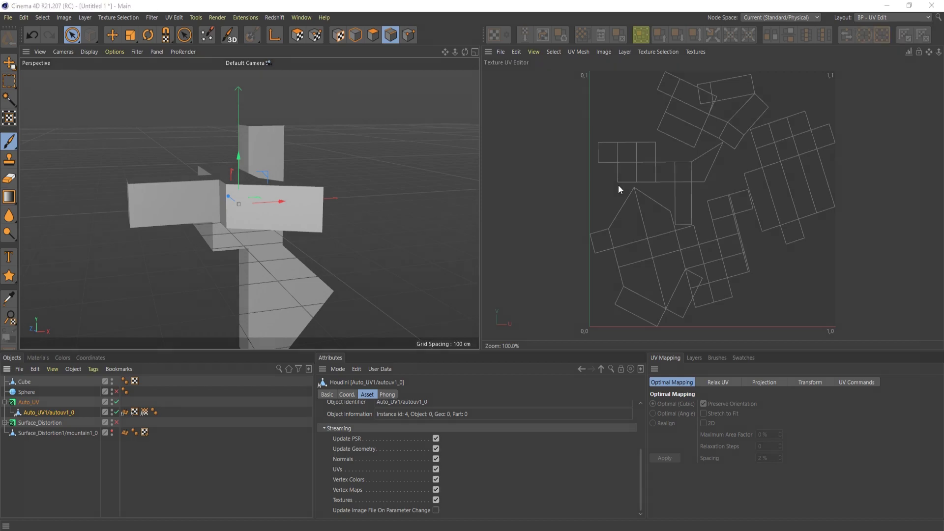
left_click_drag(375, 223, 466, 213, "alt")
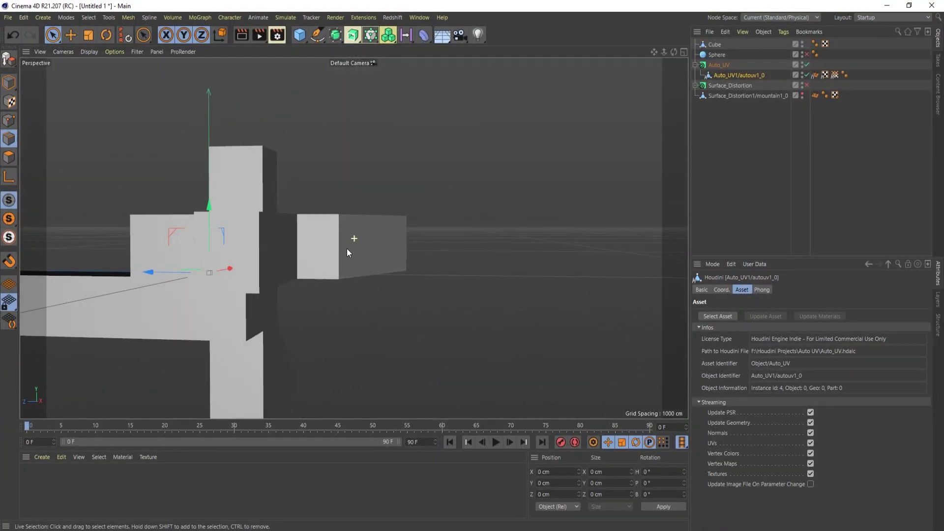
left_click_drag(349, 242, 442, 255, "alt")
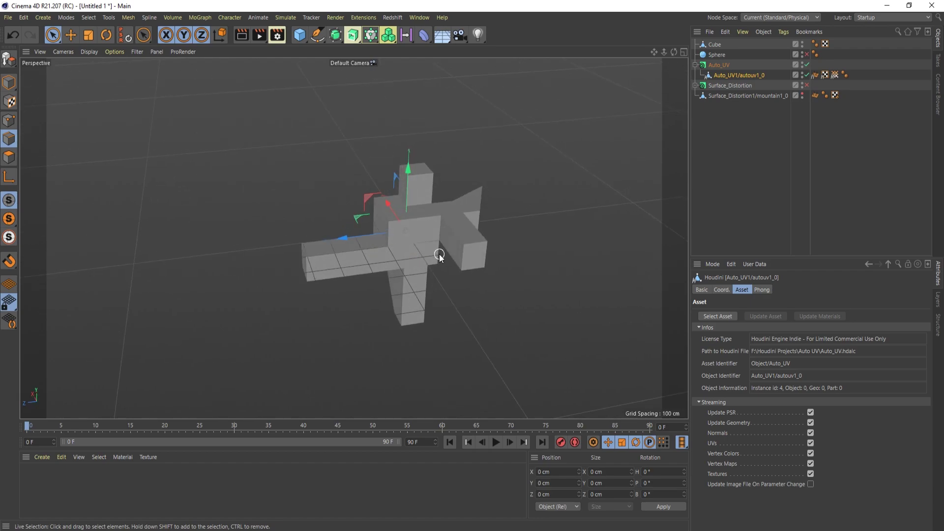